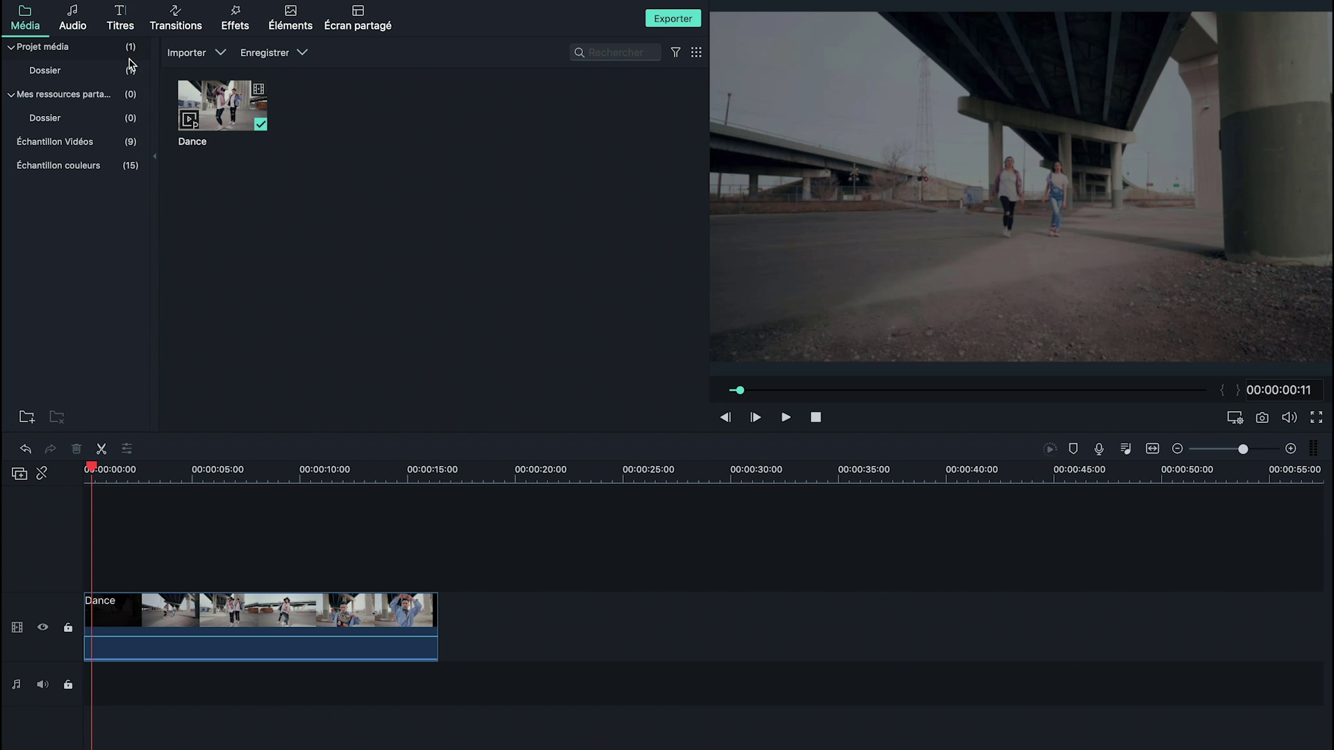
Browse the Ouverture title templates and preview the animation of Ouverture 11
{"action": "left_click", "coordinate": [120, 28]}
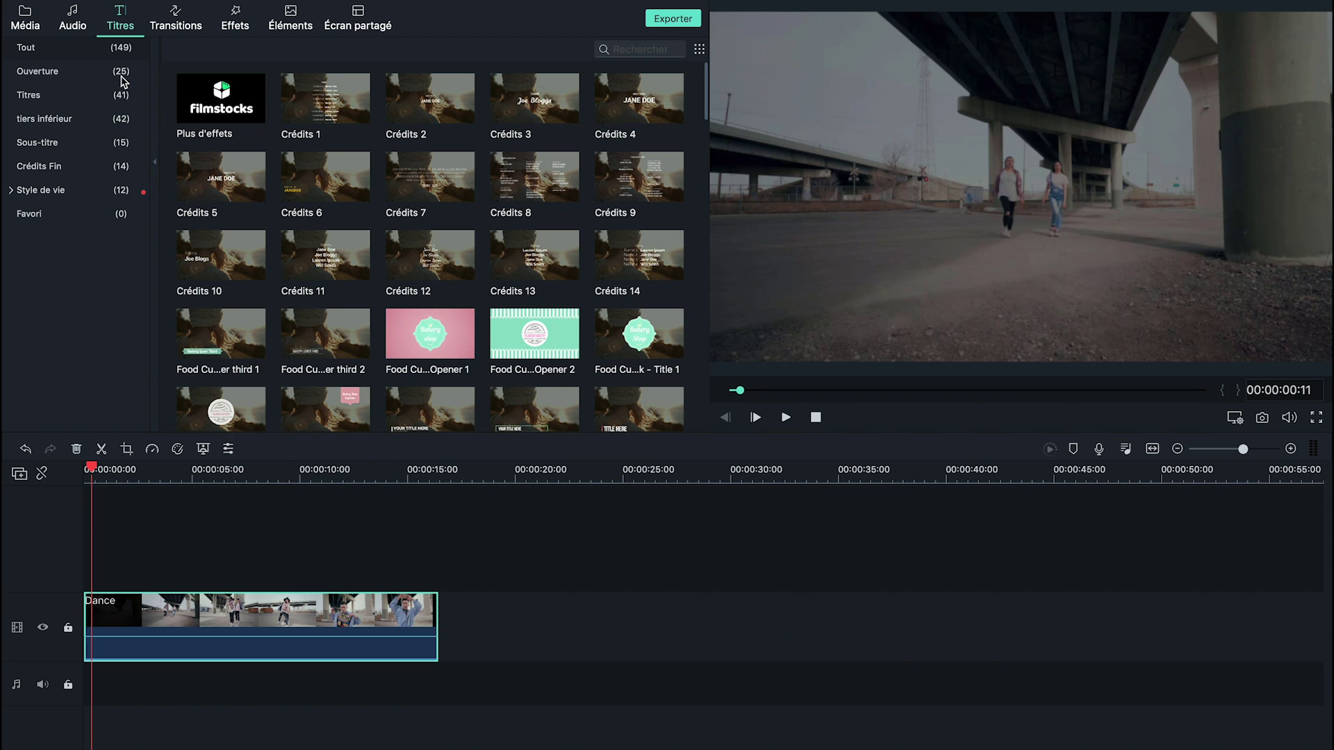
{"action": "left_click", "coordinate": [121, 75]}
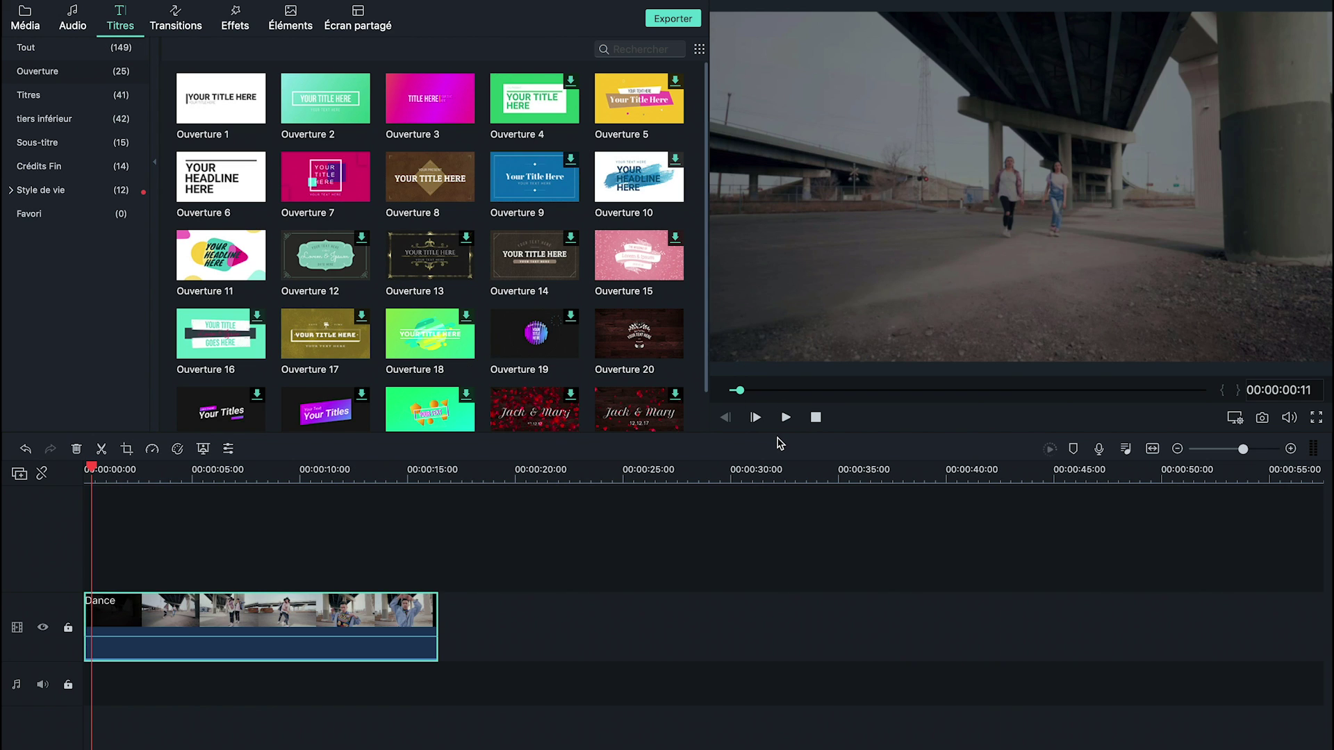
{"action": "left_click", "coordinate": [183, 471]}
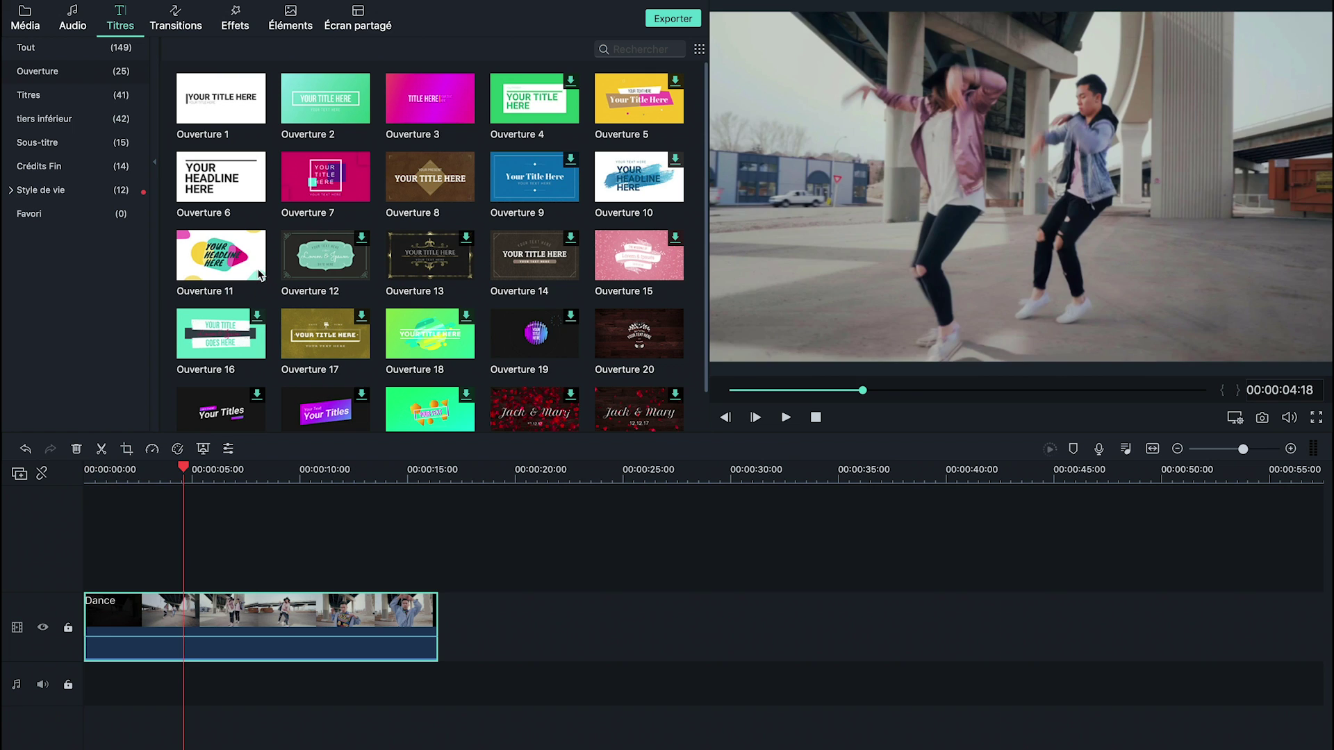
{"action": "left_click", "coordinate": [252, 265]}
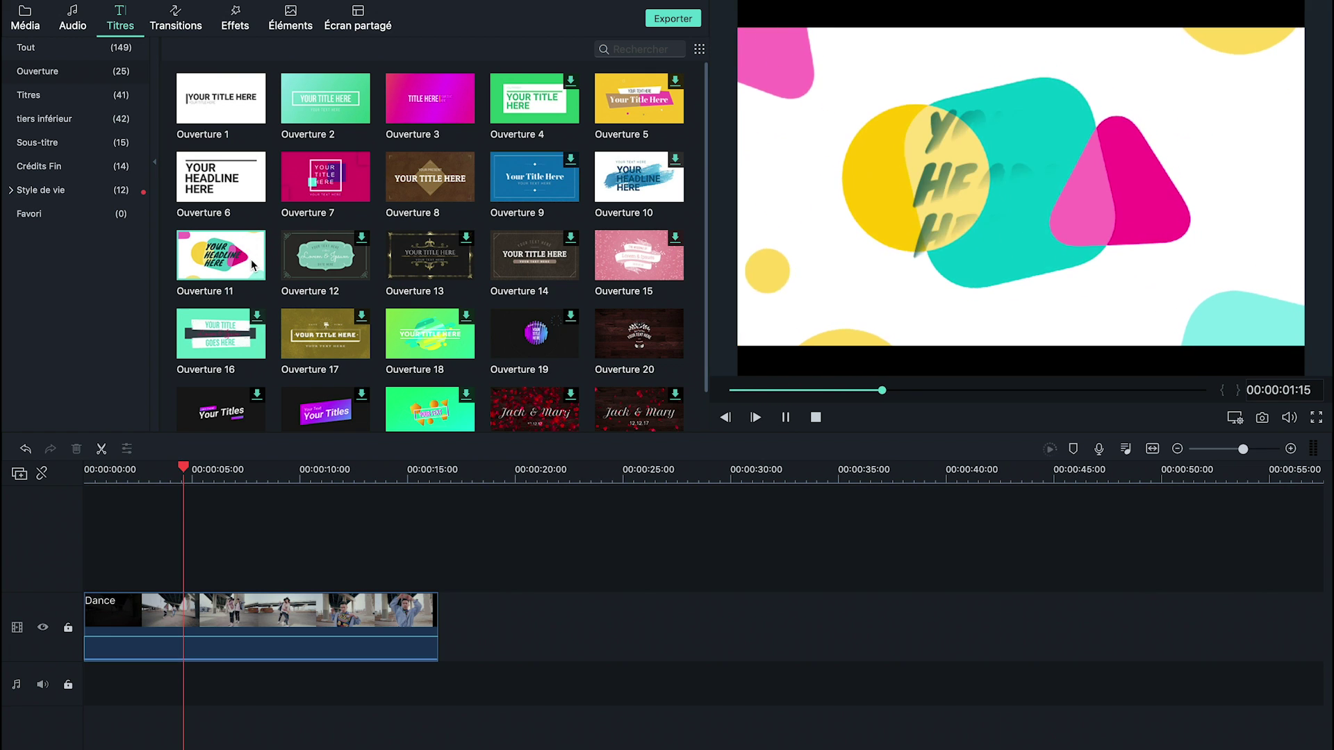
{"action": "left_click", "coordinate": [787, 418]}
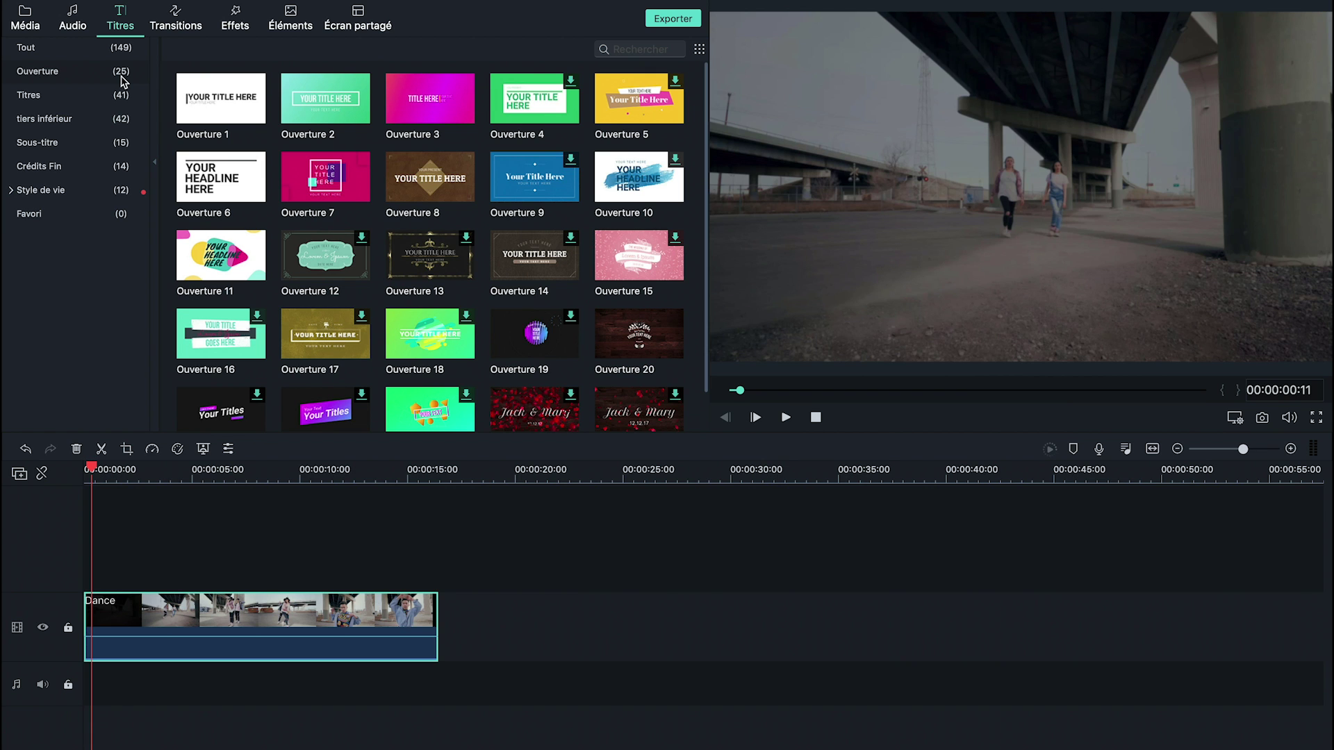
Play back the opening seconds of the Dance clip on the timeline
{"action": "left_click", "coordinate": [786, 418]}
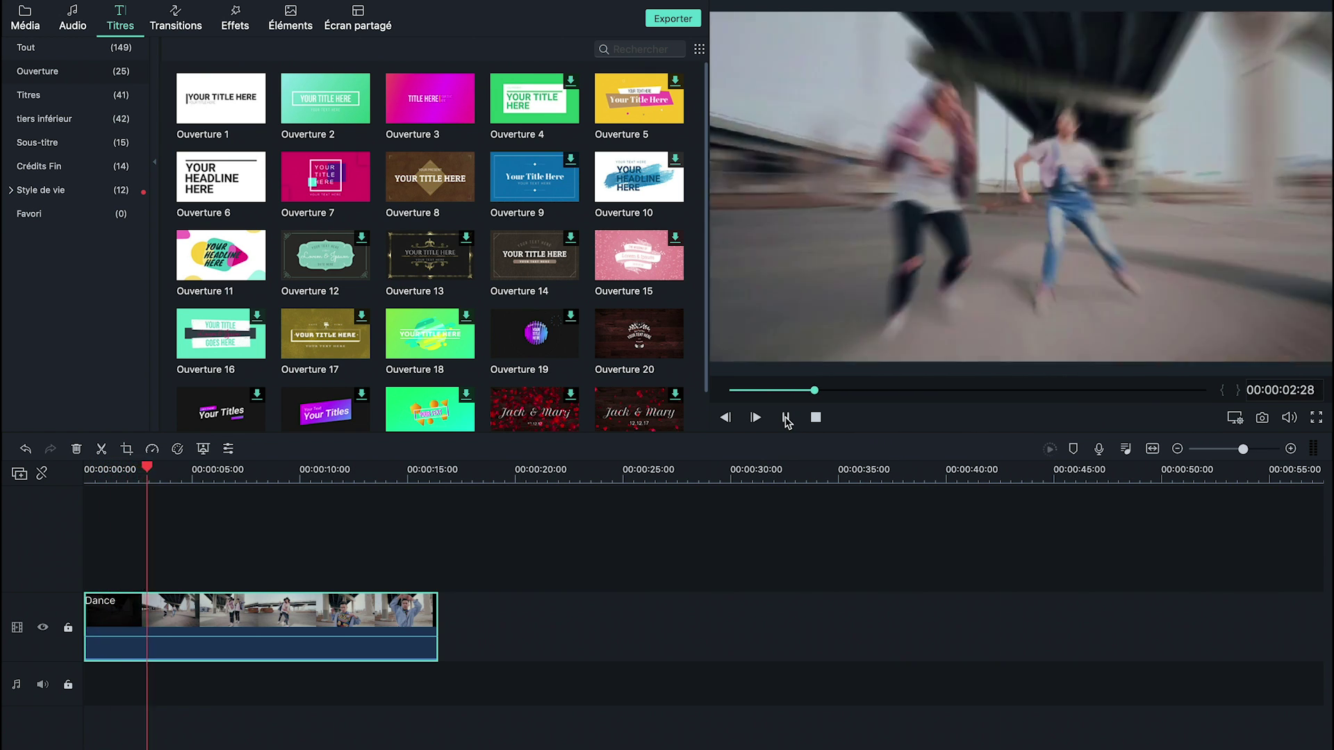
{"action": "left_click", "coordinate": [786, 417]}
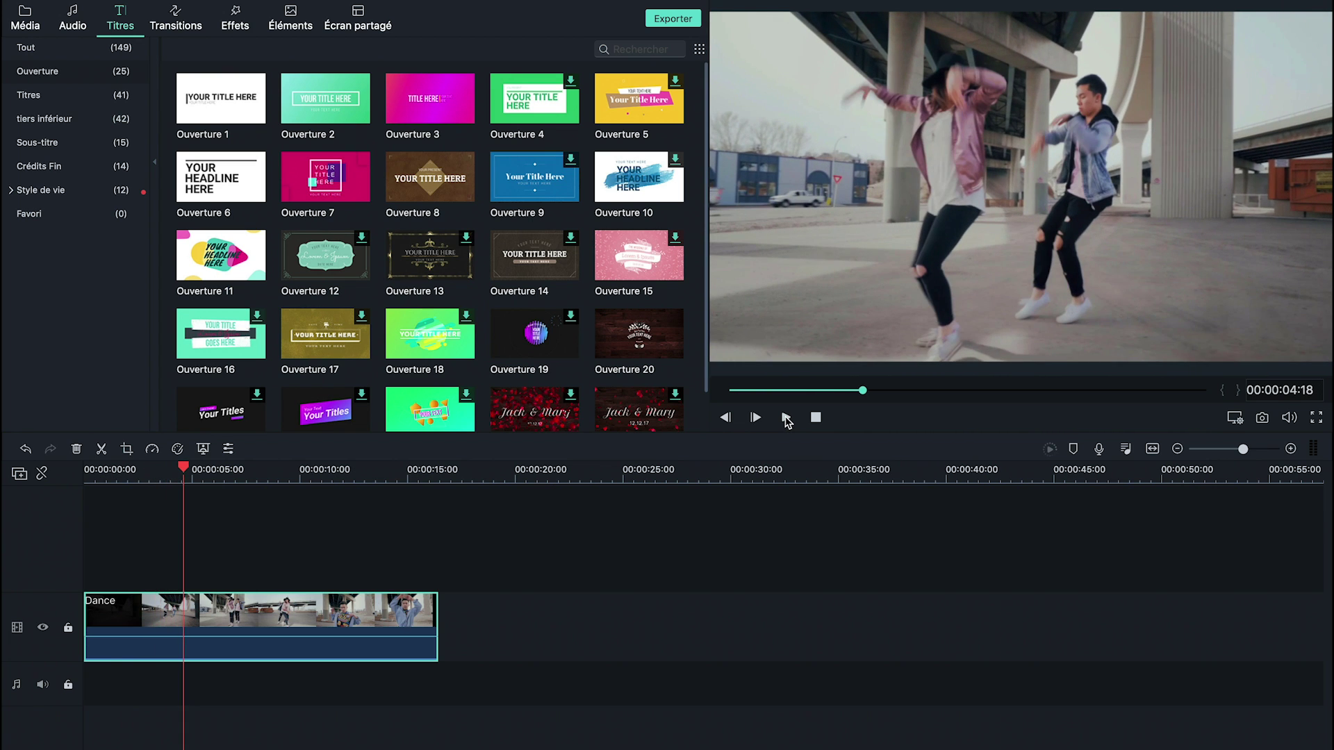
{"action": "left_click", "coordinate": [91, 478]}
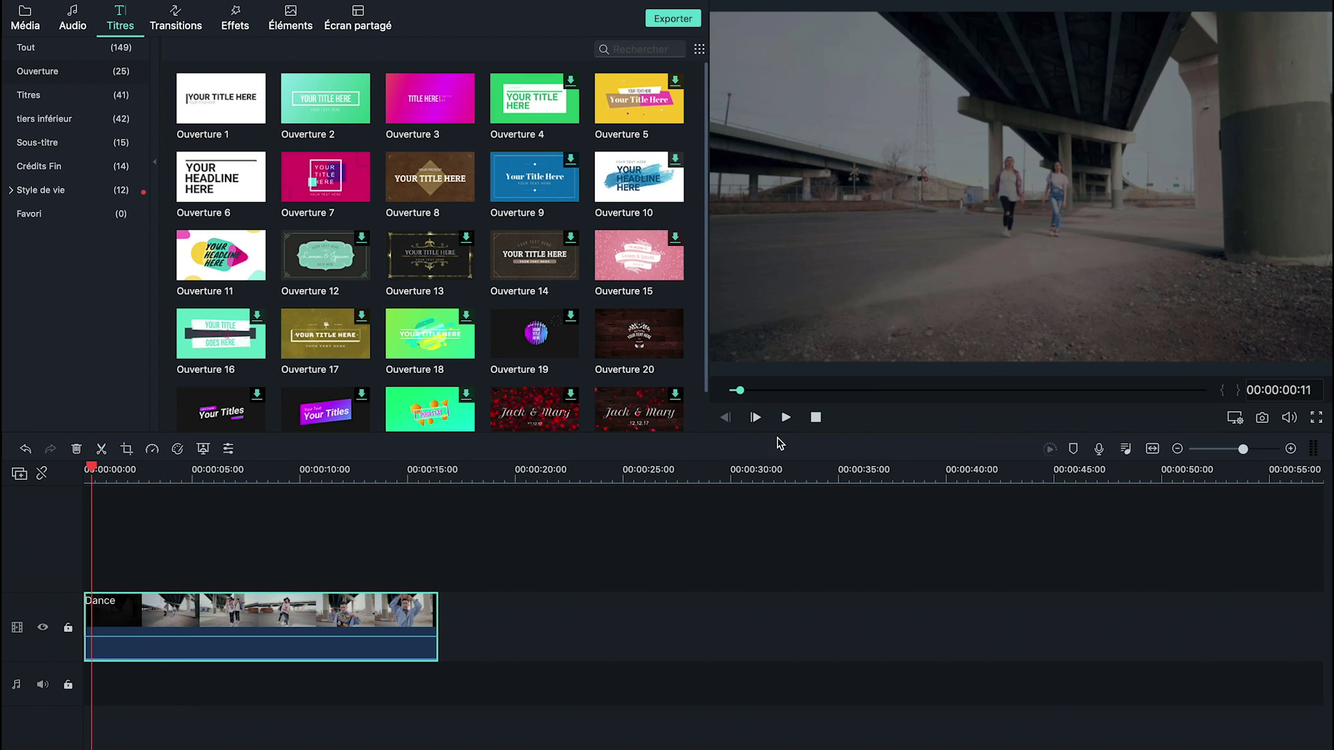
{"action": "left_click", "coordinate": [786, 418]}
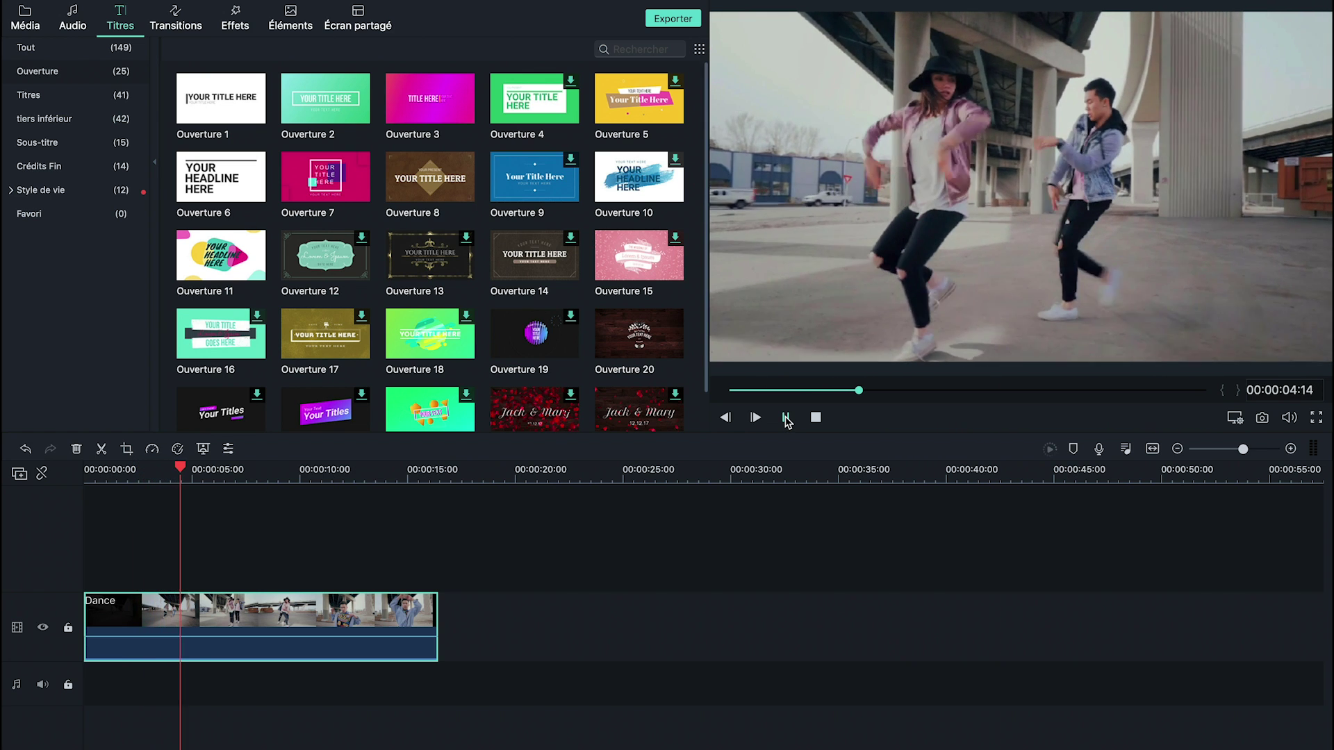
{"action": "left_click", "coordinate": [785, 417]}
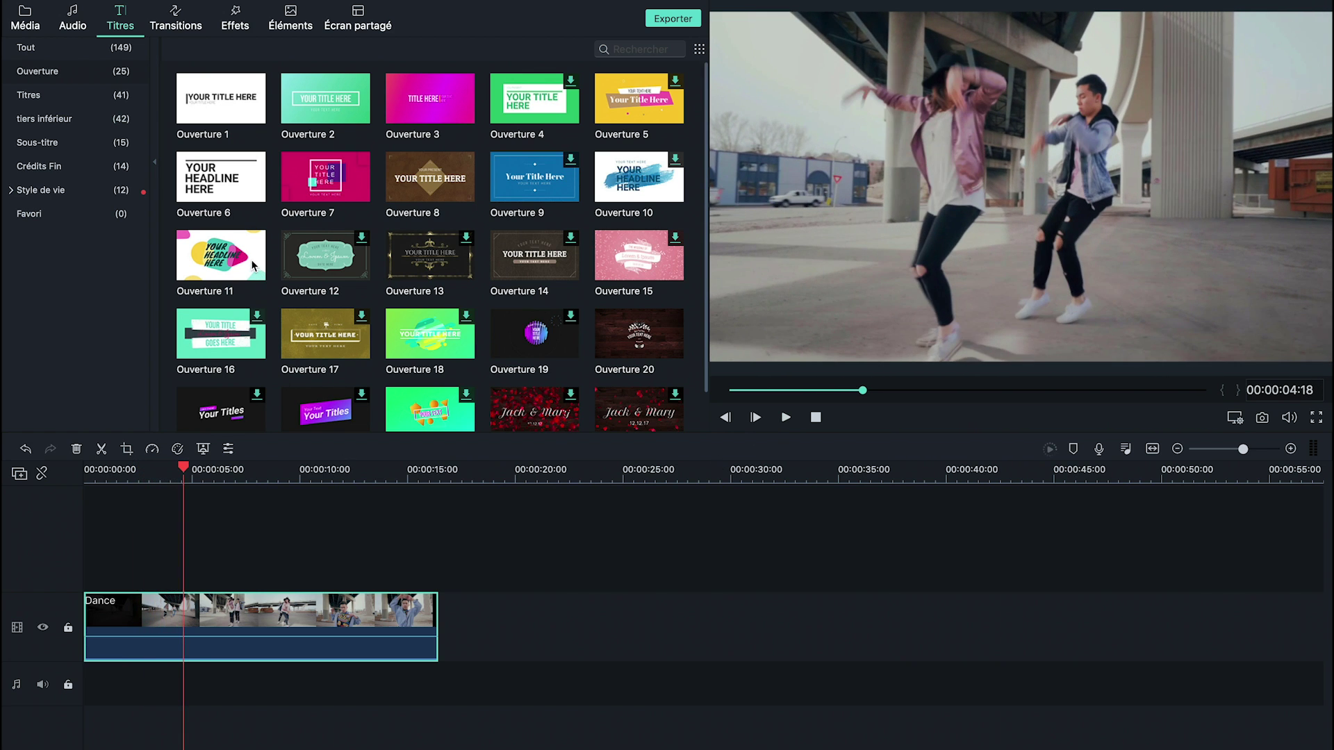
Place the Ouverture 11 title at the start of the timeline, directly before the Dance clip on the same track
{"action": "left_click", "coordinate": [252, 265]}
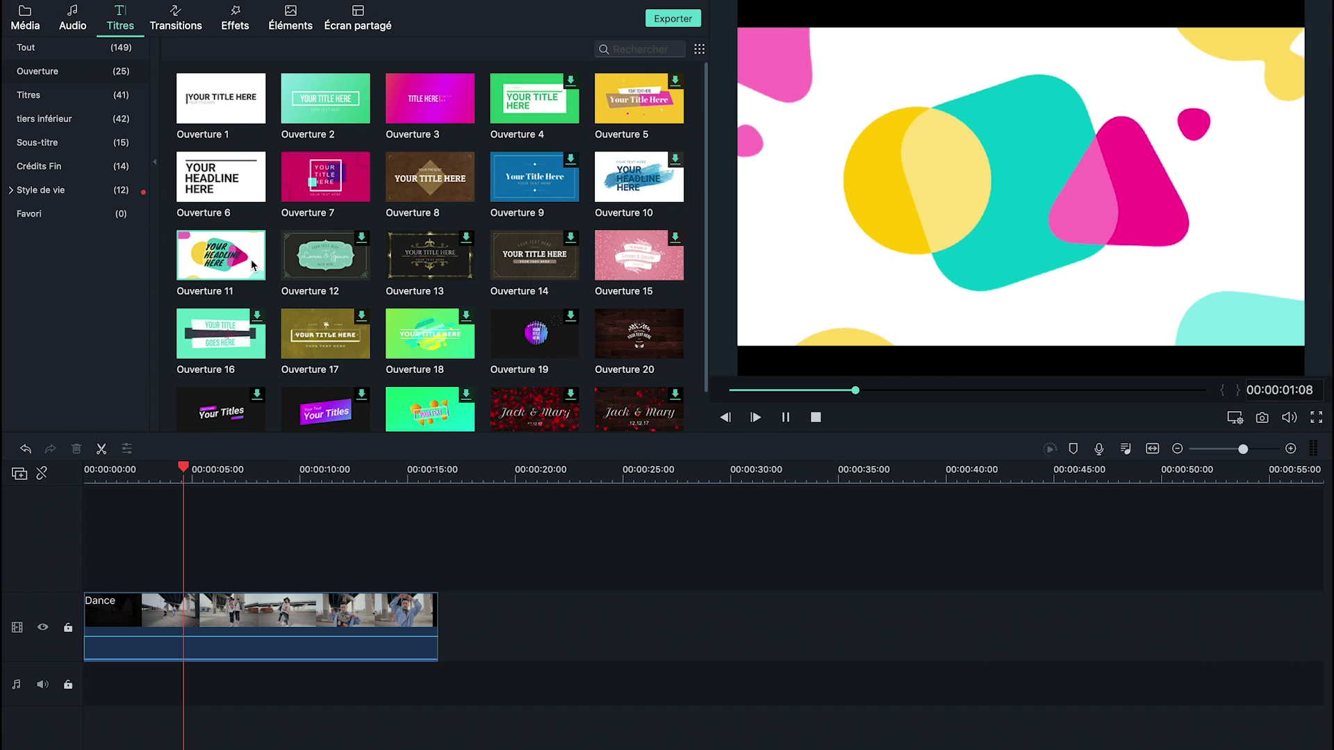
{"action": "left_click", "coordinate": [786, 417]}
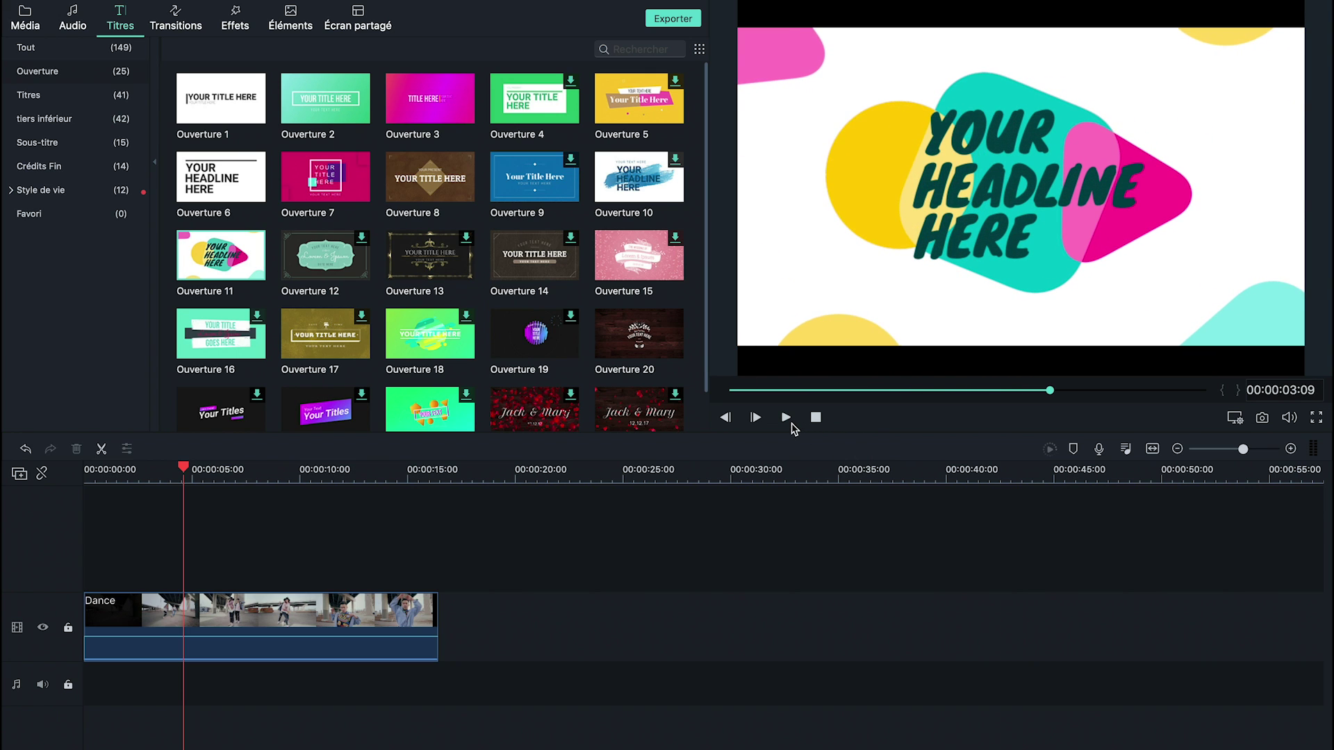
{"action": "left_click_drag", "start_coordinate": [243, 268], "coordinate": [84, 564]}
{"action": "left_click_drag", "start_coordinate": [113, 638], "coordinate": [222, 638]}
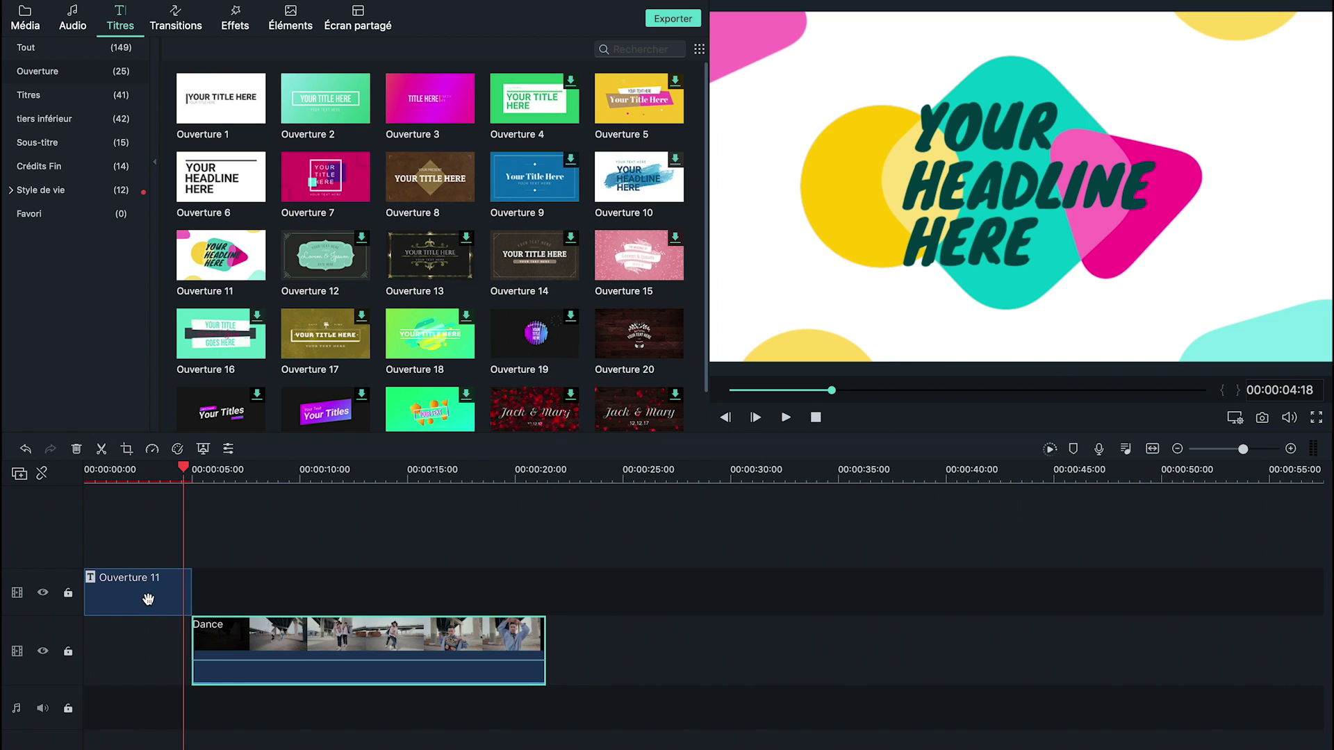
{"action": "left_click_drag", "start_coordinate": [148, 599], "coordinate": [148, 655]}
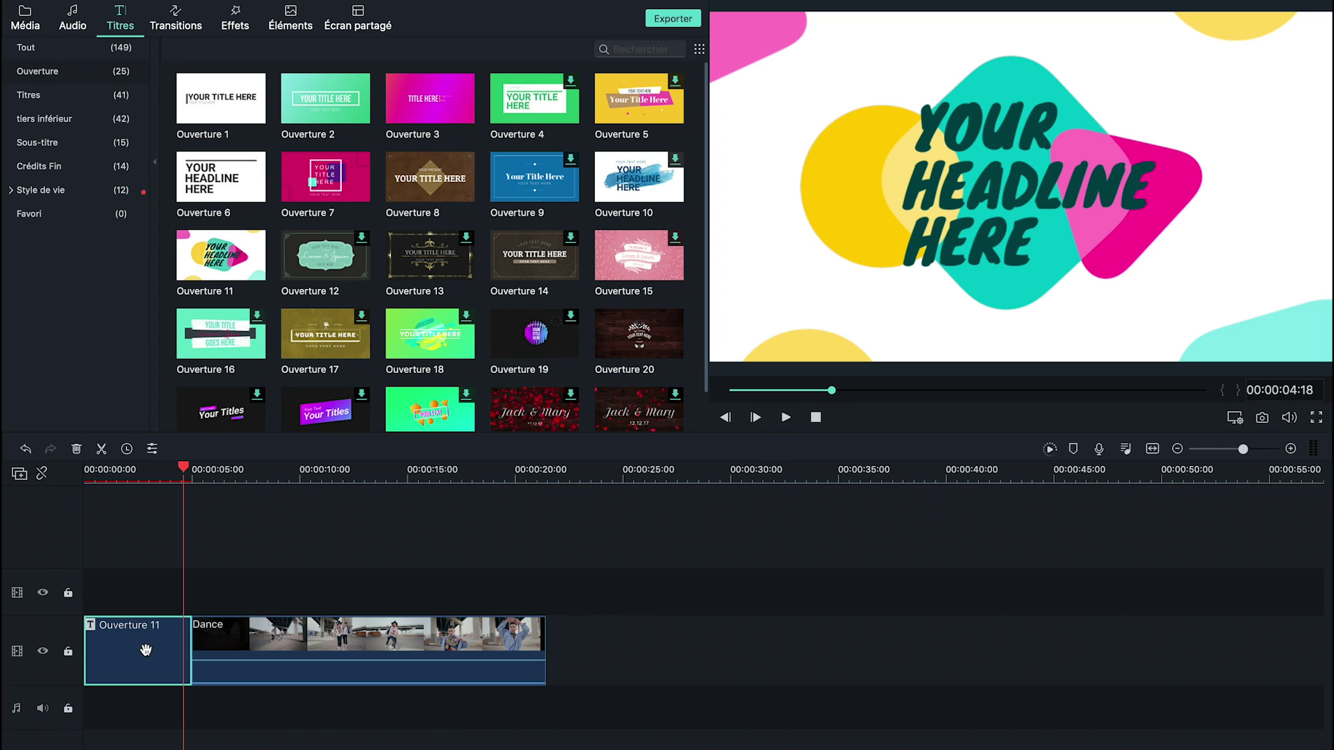
Replace the three text lines of the Ouverture 11 title with 2019, DANCE and VIDEO
{"action": "double_click", "coordinate": [145, 649]}
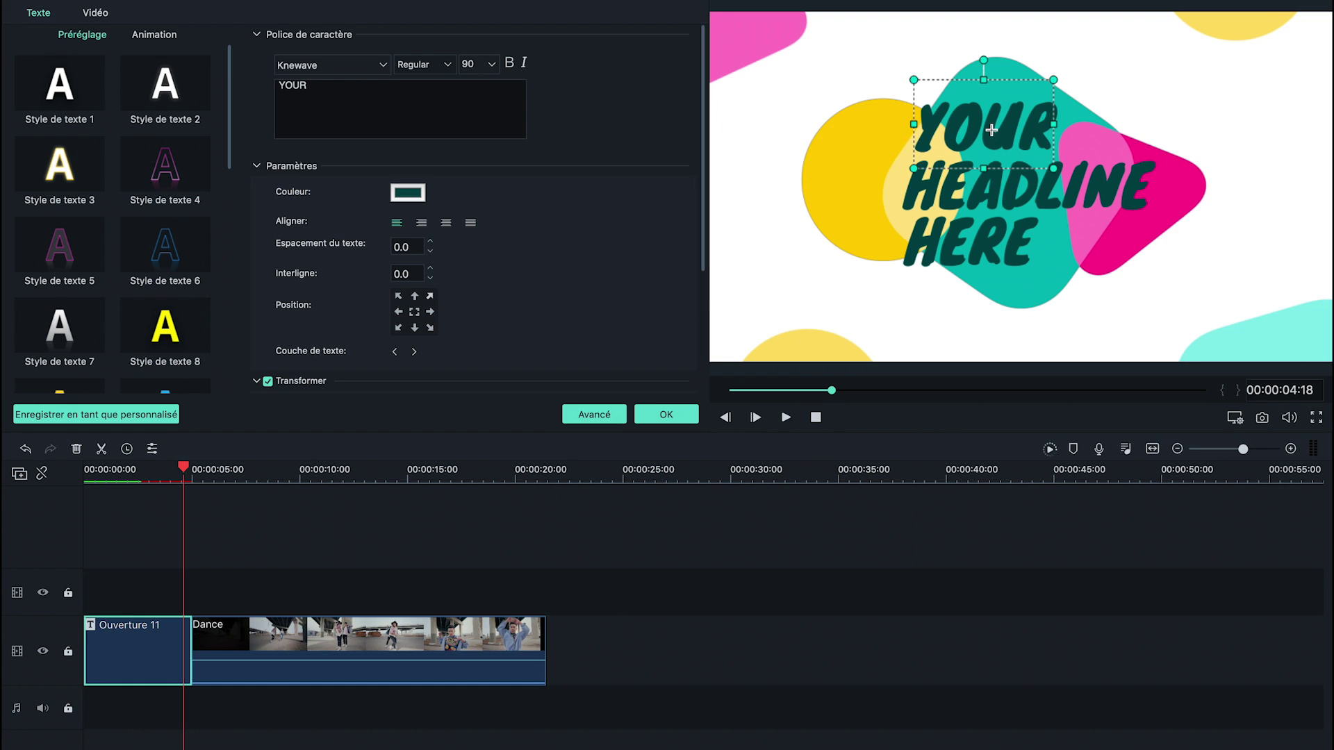
{"action": "left_click_drag", "start_coordinate": [365, 90], "coordinate": [261, 90]}
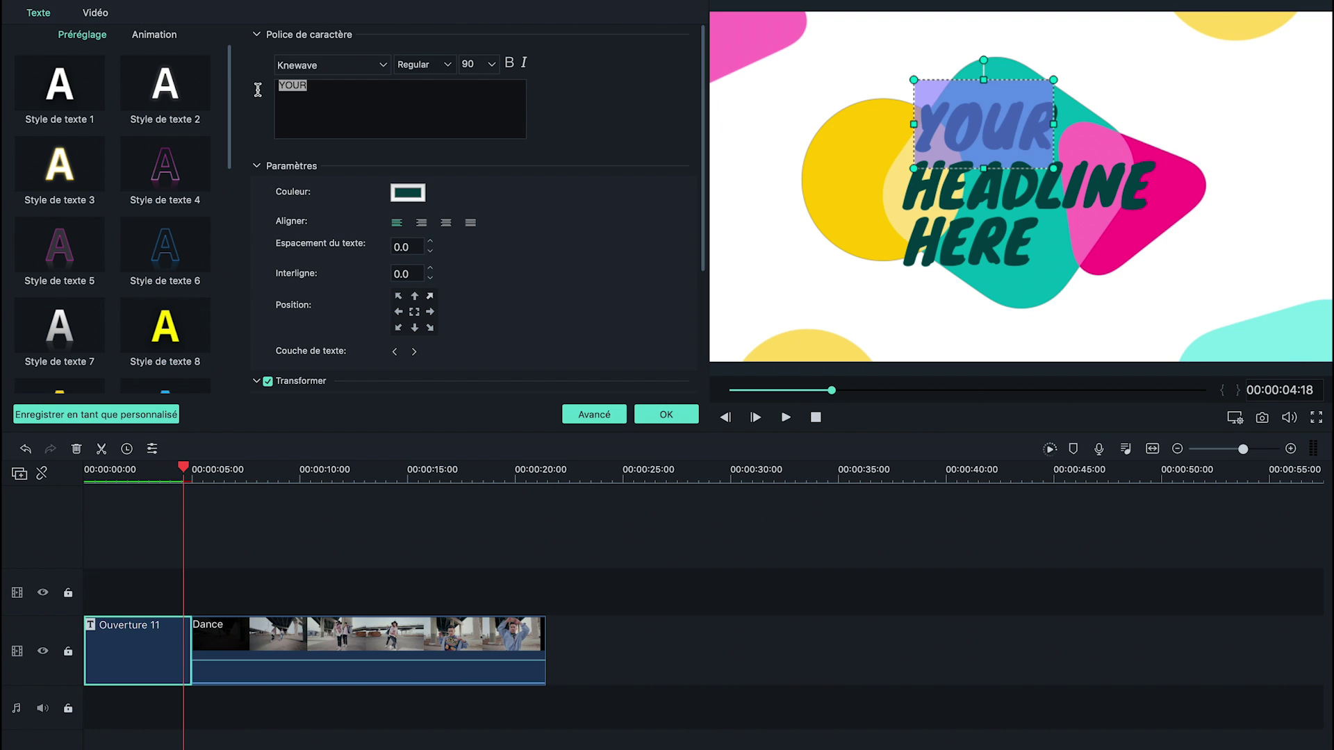
{"action": "type", "text": "2019"}
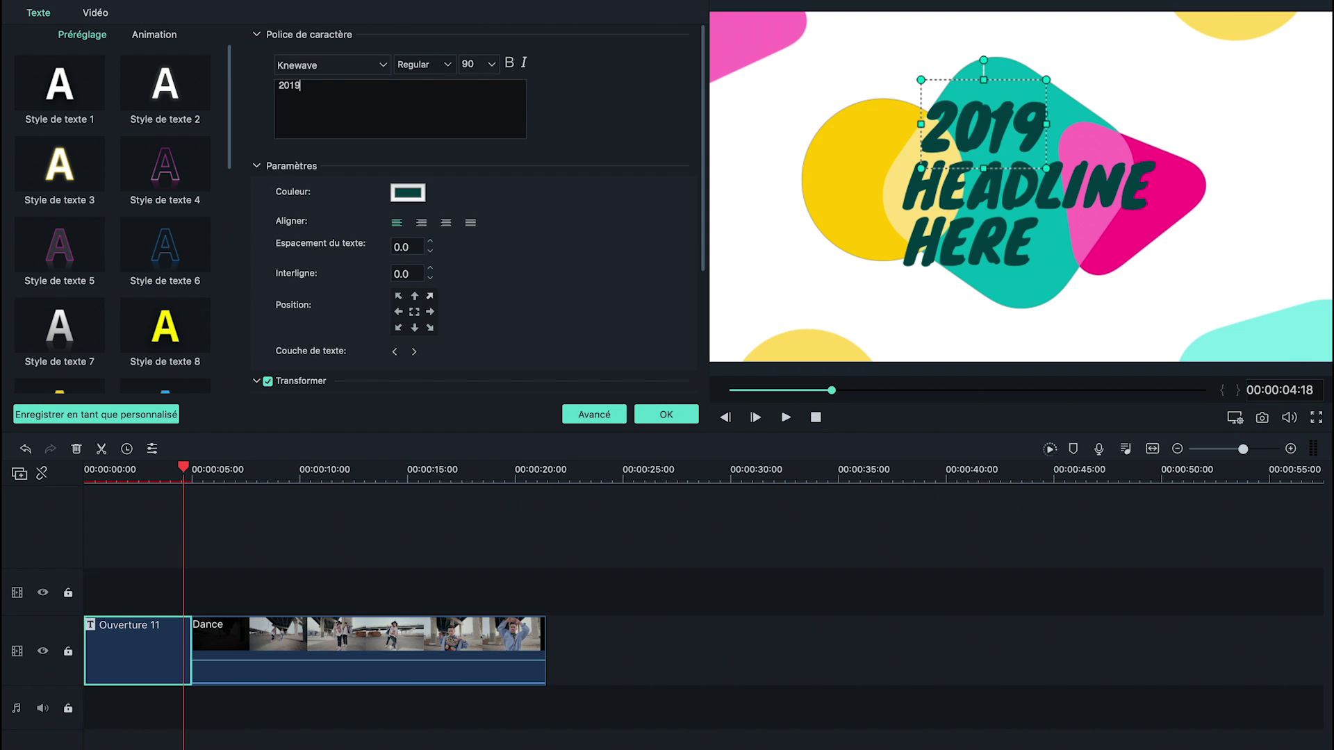
{"action": "left_click", "coordinate": [936, 200]}
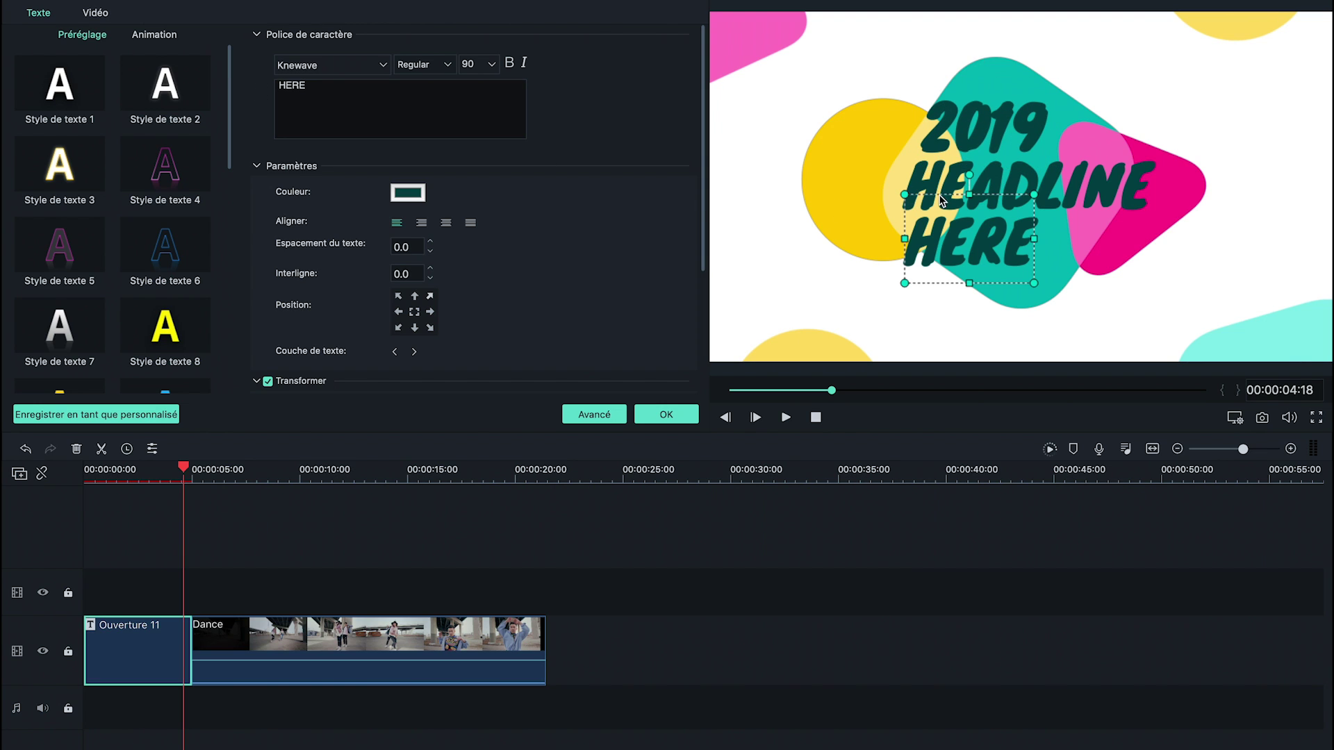
{"action": "triple_click", "coordinate": [461, 105]}
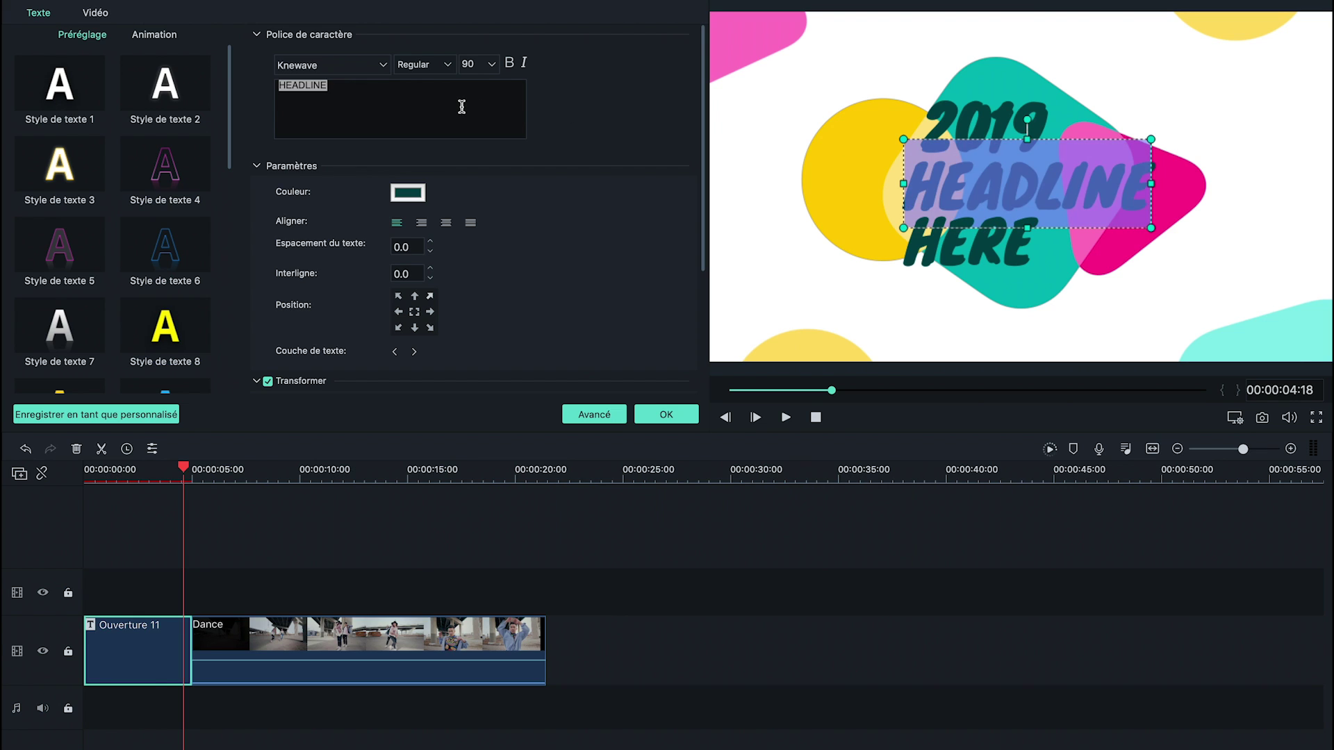
{"action": "type", "text": "DANCE"}
{"action": "left_click", "coordinate": [936, 255]}
{"action": "triple_click", "coordinate": [409, 116]}
{"action": "type", "text": "VIDEO"}
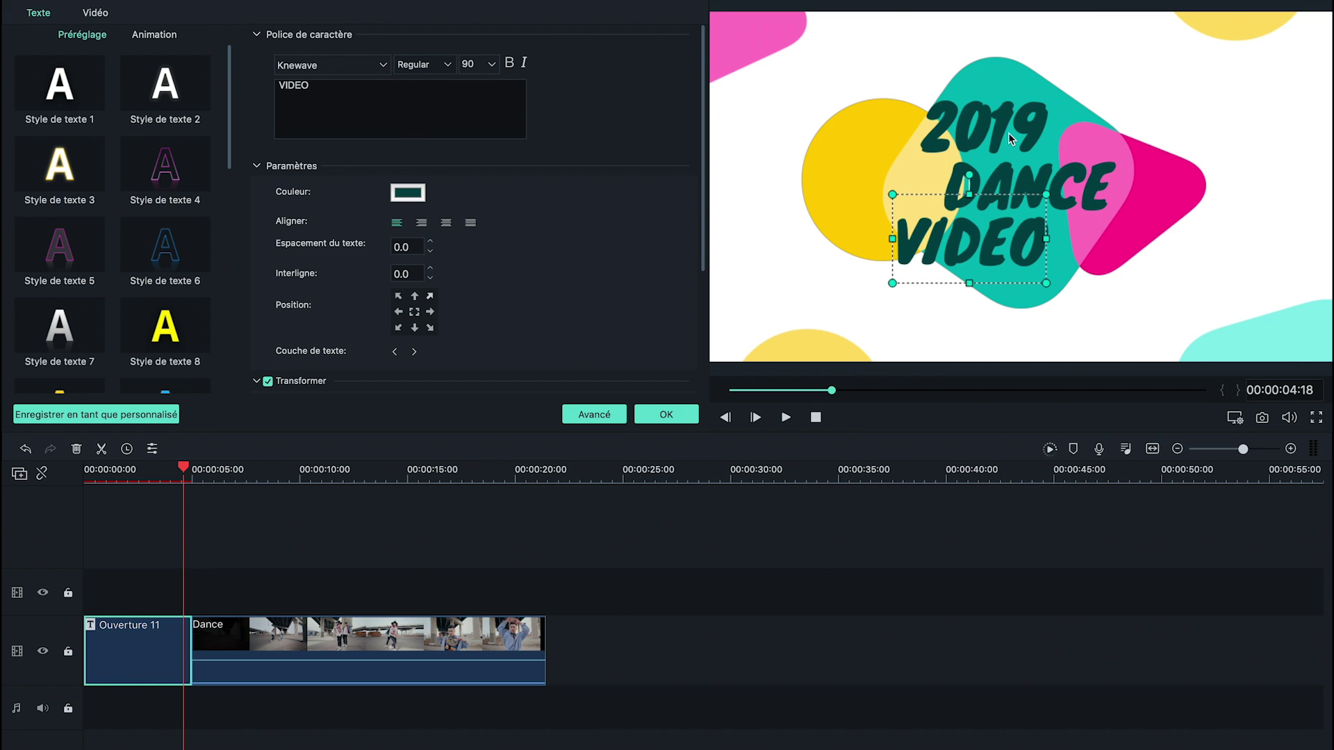
Stack the 2019, DANCE and VIDEO lines centred over the teal shape and slightly adjust the size of 2019
{"action": "left_click", "coordinate": [1009, 138]}
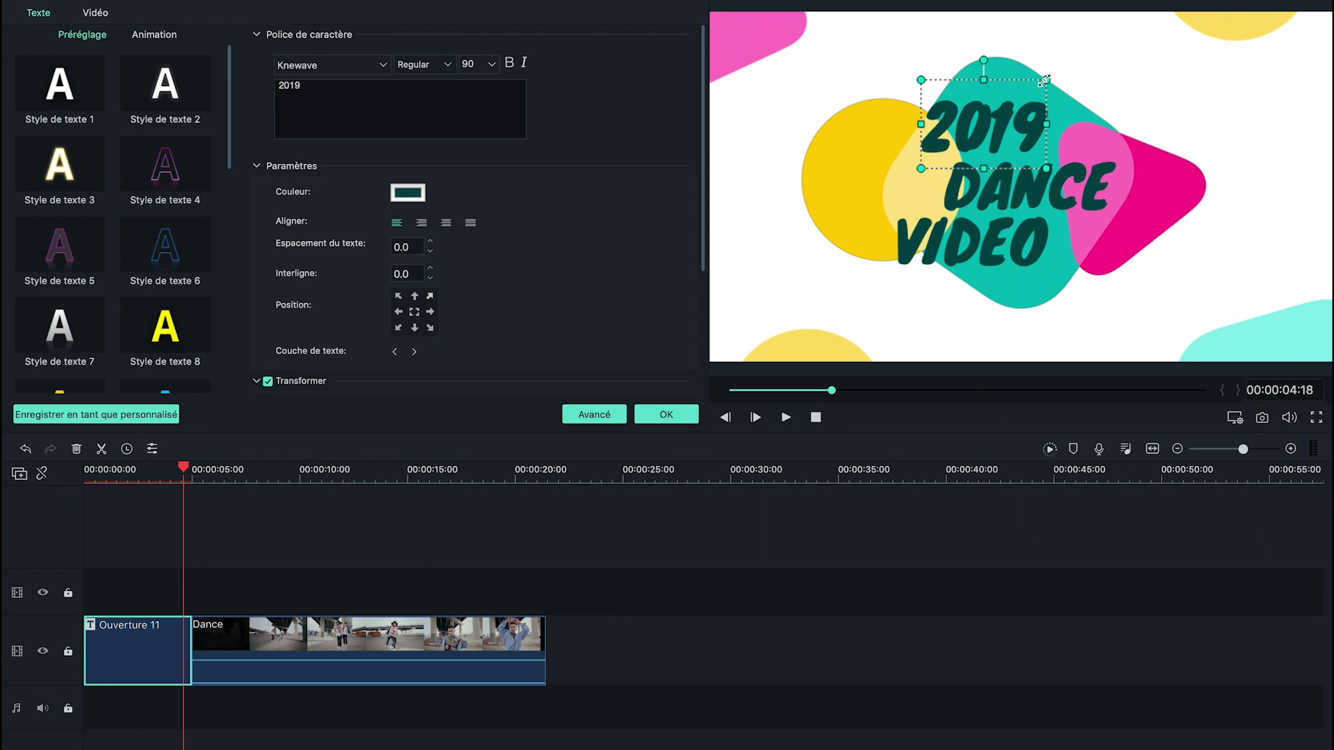
{"action": "left_click_drag", "start_coordinate": [1015, 111], "coordinate": [1035, 117]}
{"action": "left_click", "coordinate": [989, 184]}
{"action": "mouse_move", "coordinate": [988, 185]}
{"action": "left_mouse_down"}
{"action": "mouse_move", "coordinate": [945, 186]}
{"action": "mouse_move", "coordinate": [971, 186]}
{"action": "left_mouse_up"}
{"action": "left_click", "coordinate": [976, 254]}
{"action": "left_click_drag", "start_coordinate": [1005, 255], "coordinate": [1005, 261]}
{"action": "left_click", "coordinate": [1027, 127]}
{"action": "mouse_move", "coordinate": [1076, 74]}
{"action": "left_mouse_down"}
{"action": "mouse_move", "coordinate": [1014, 115]}
{"action": "mouse_move", "coordinate": [996, 147]}
{"action": "mouse_move", "coordinate": [1081, 90]}
{"action": "left_mouse_up"}
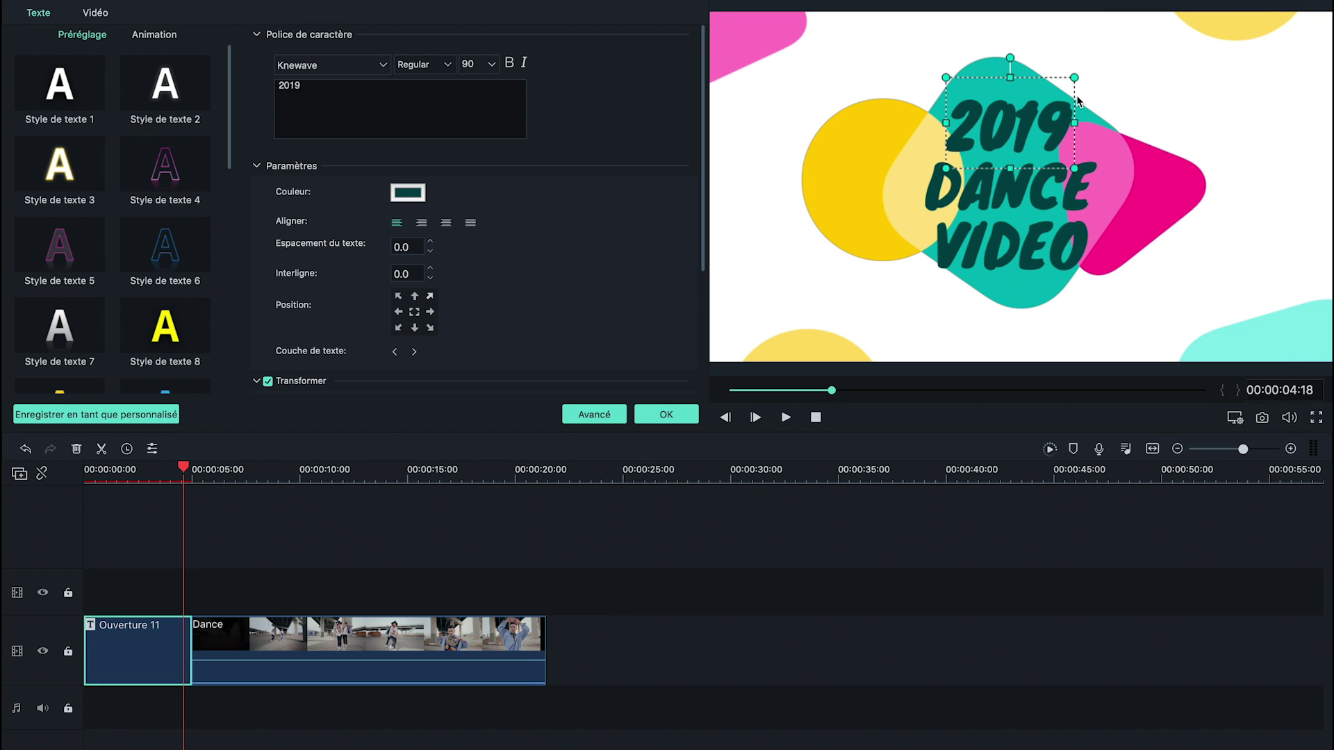
Look through the available fonts and font sizes for the 2019 text
{"action": "left_click", "coordinate": [331, 94]}
{"action": "left_click", "coordinate": [387, 65]}
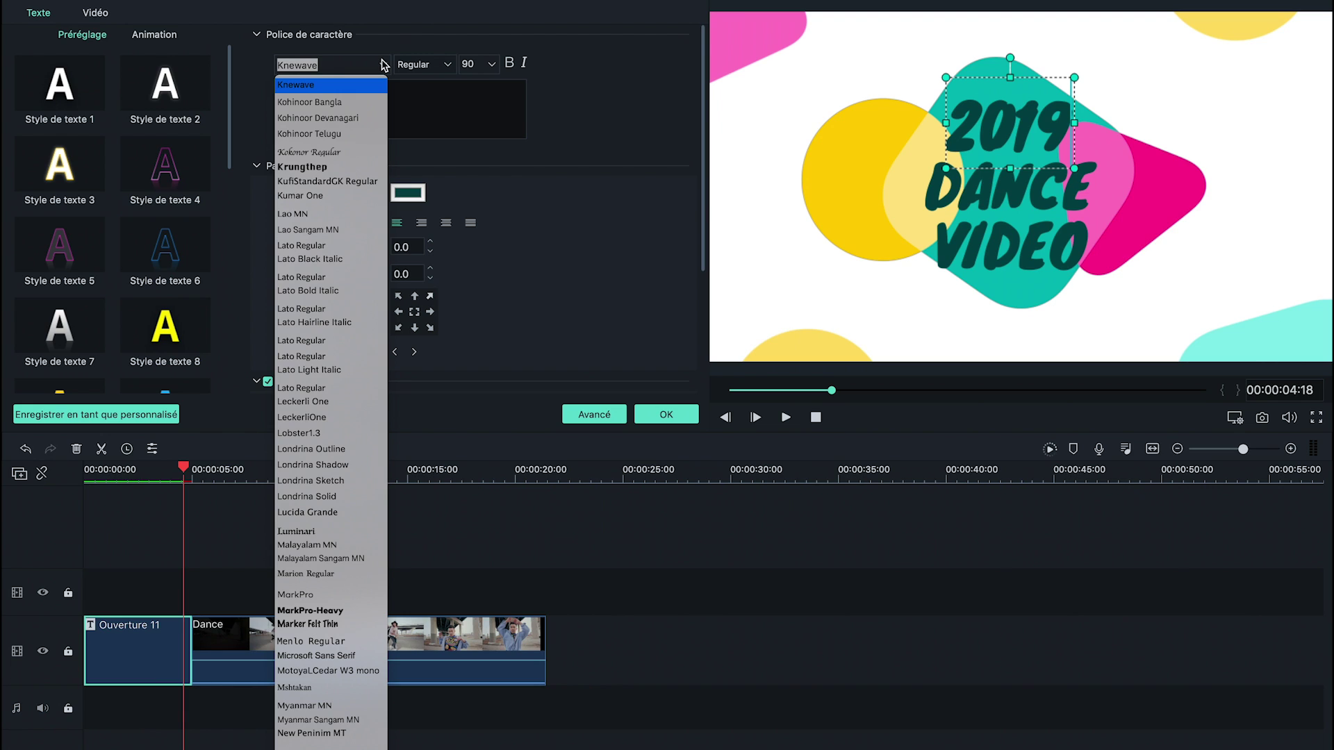
{"action": "left_click", "coordinate": [384, 65]}
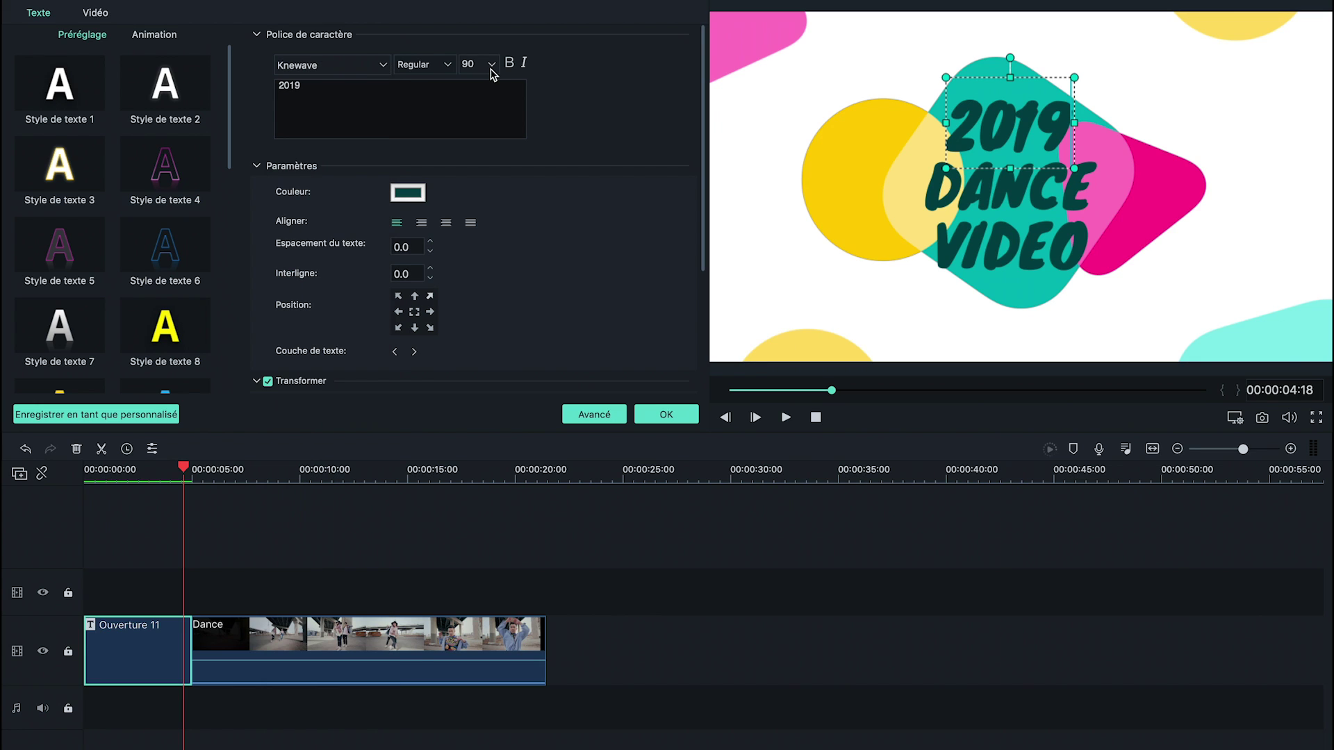
{"action": "left_click", "coordinate": [492, 64]}
{"action": "left_click", "coordinate": [496, 70]}
Recolour the 2019 text white by sampling the title's white background with the eyedropper
{"action": "left_click", "coordinate": [404, 193]}
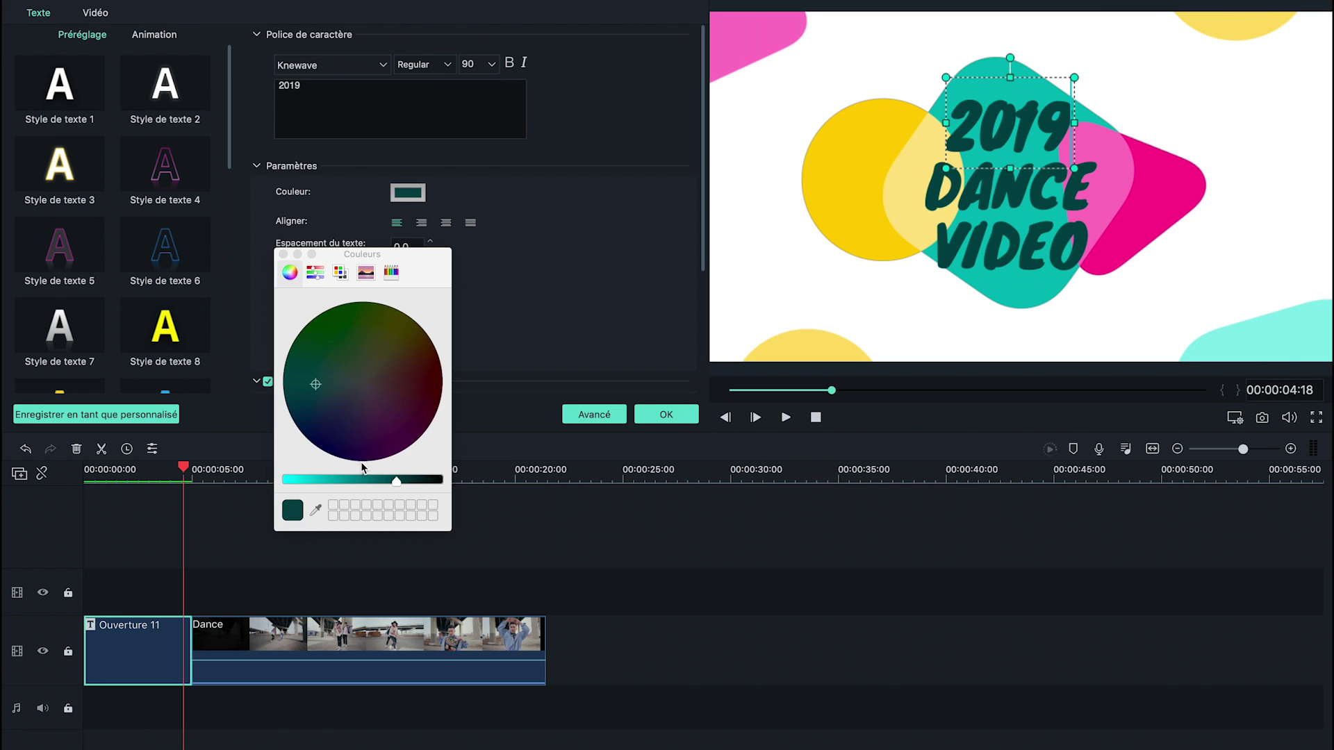
{"action": "left_click", "coordinate": [288, 478]}
{"action": "left_click_drag", "start_coordinate": [347, 361], "coordinate": [400, 339]}
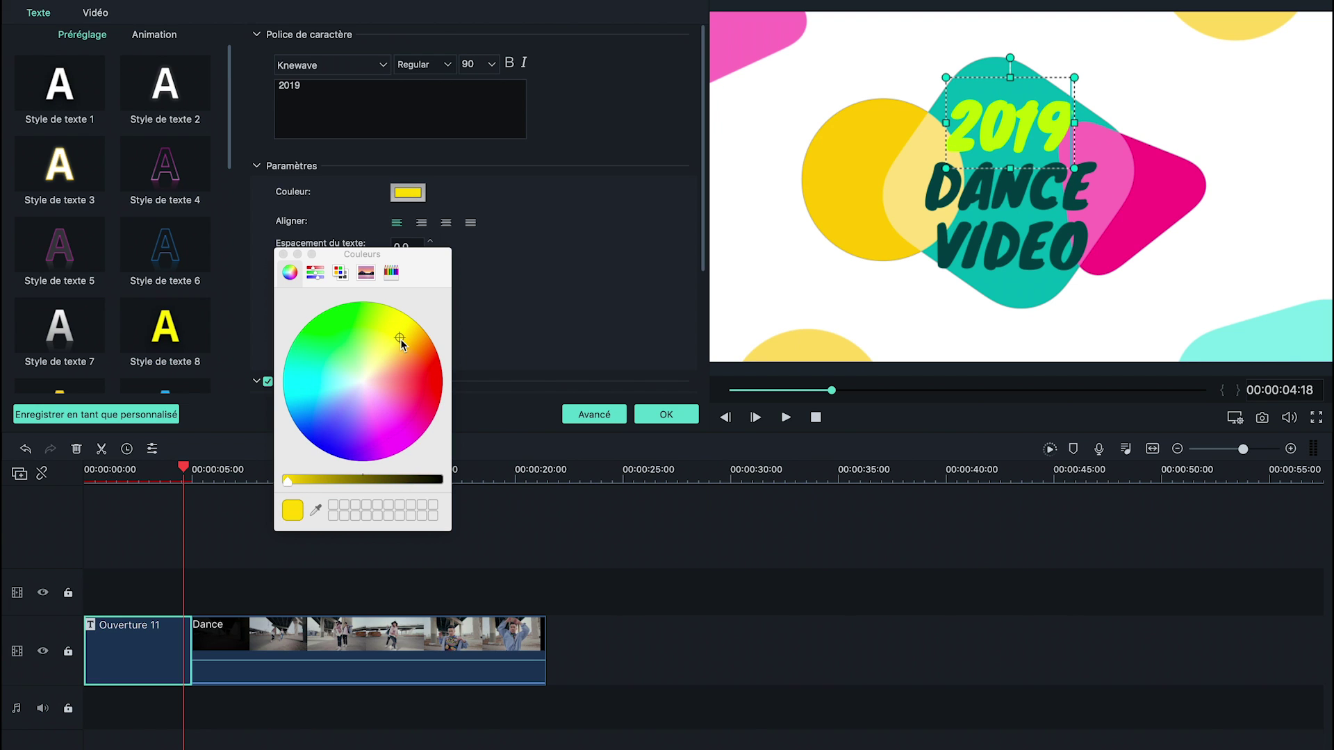
{"action": "left_click", "coordinate": [315, 512]}
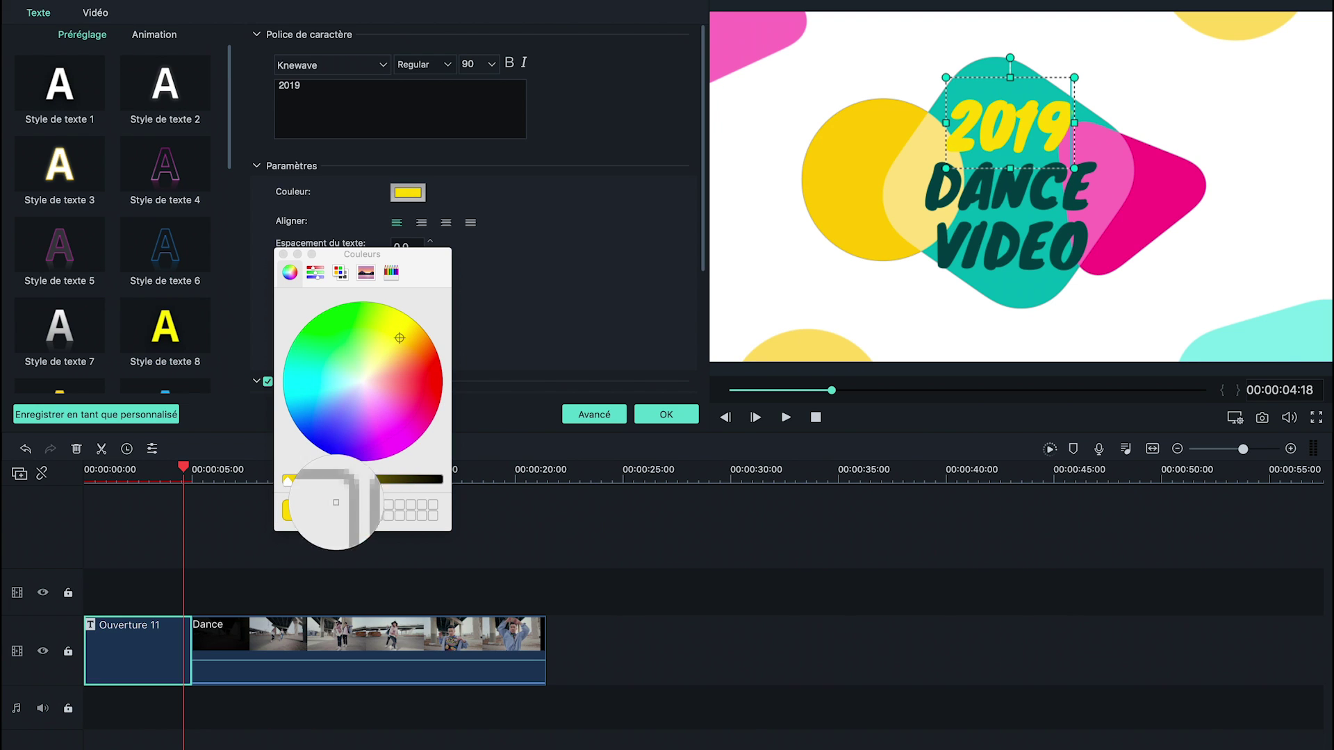
{"action": "left_click", "coordinate": [765, 218]}
{"action": "left_click", "coordinate": [283, 254]}
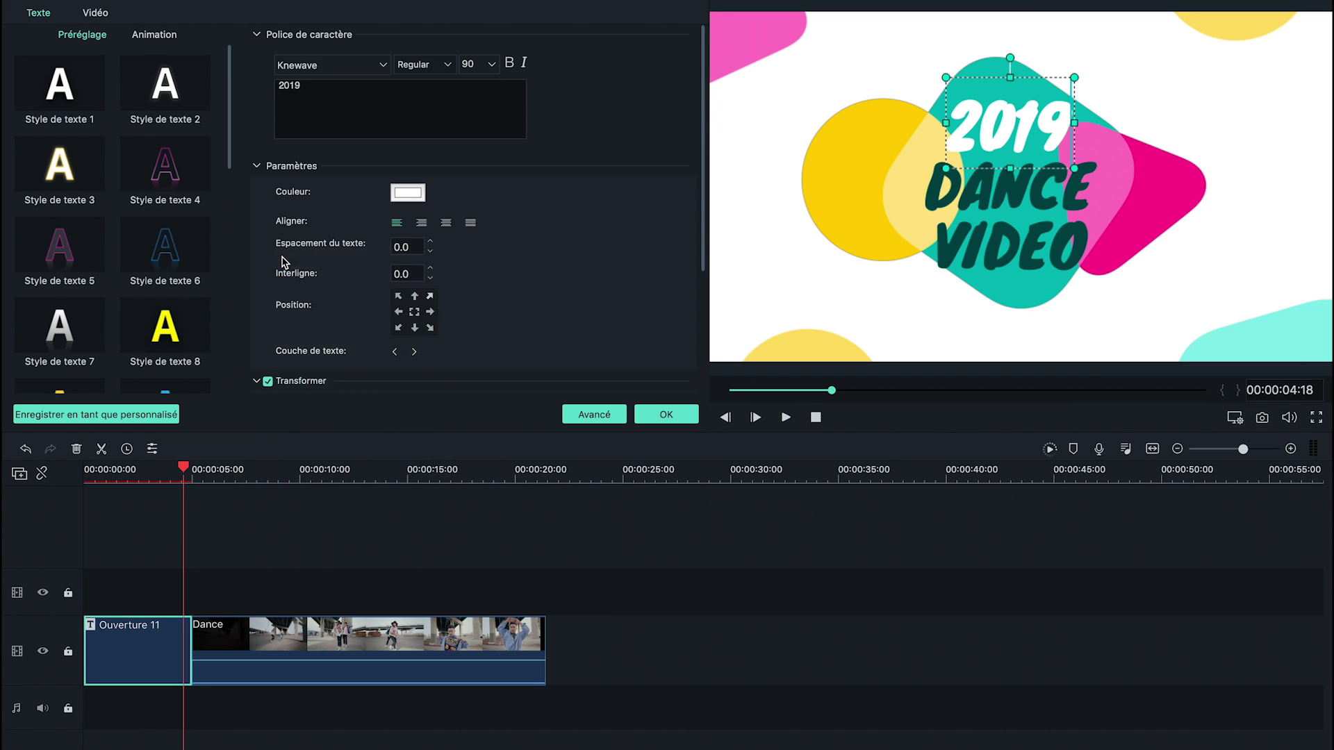
Try a wider letter spacing on the 2019 text and reset it to 0.0
{"action": "double_click", "coordinate": [401, 246]}
{"action": "type", "text": "70"}
{"action": "key", "text": "Return"}
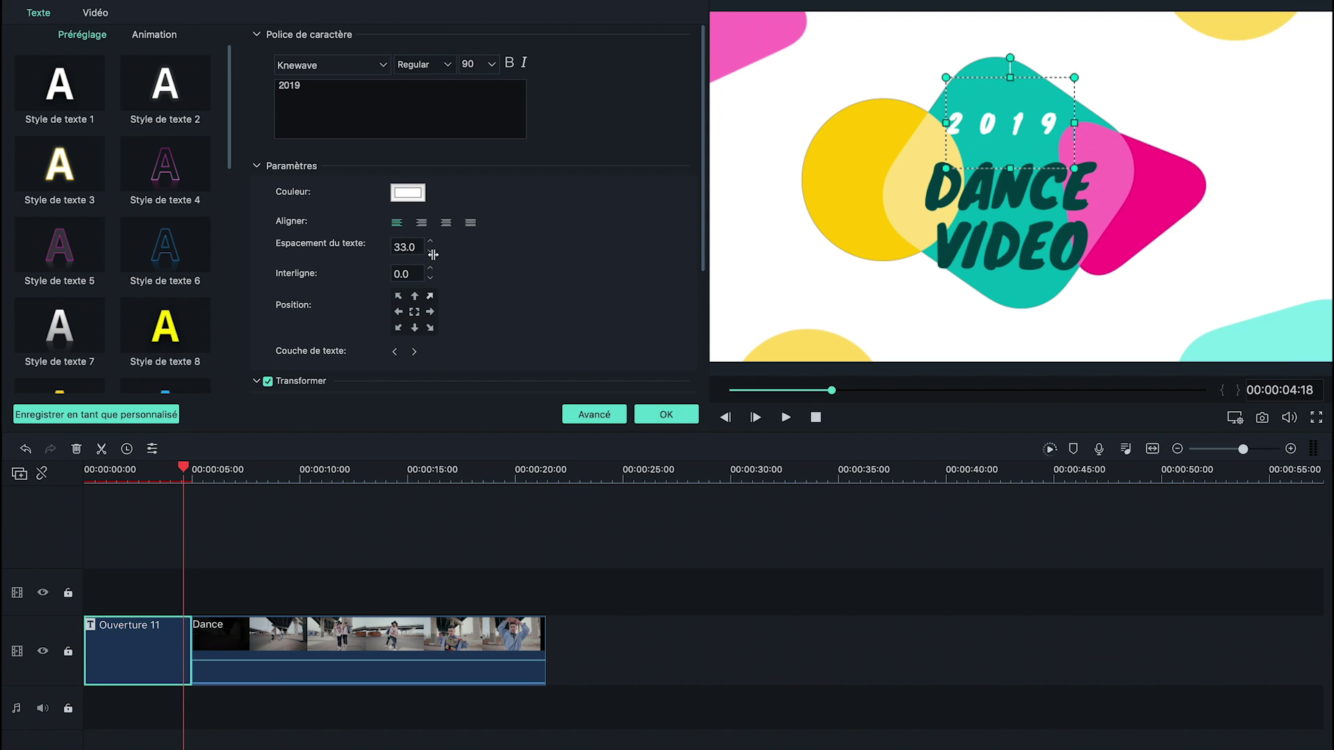
{"action": "left_click", "coordinate": [430, 250]}
{"action": "left_click", "coordinate": [430, 251]}
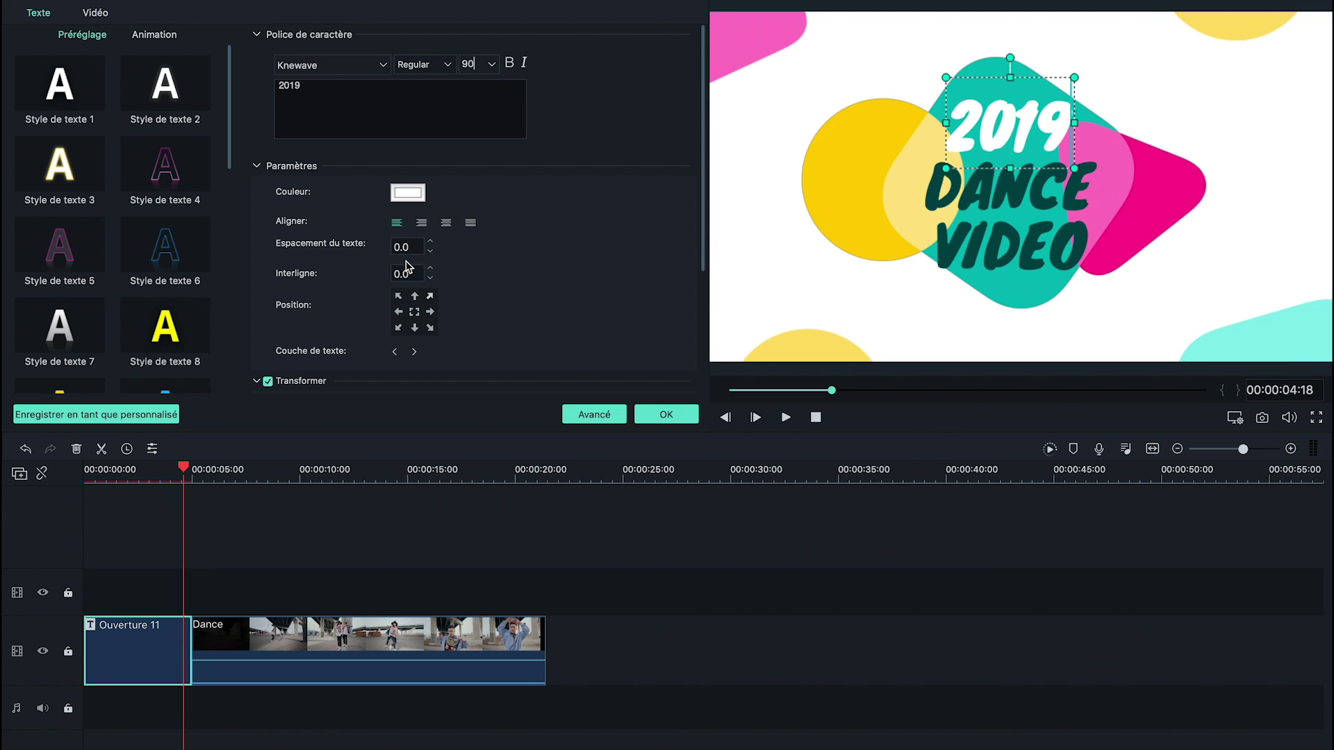
Try the line spacing and the top-left, middle-left, middle-right and bottom-centre position presets on the 2019 text
{"action": "scroll", "coordinate": [422, 255], "scroll_direction": "down", "scroll_amount": 3}
{"action": "scroll", "coordinate": [417, 263], "scroll_direction": "down", "scroll_amount": 18}
{"action": "left_click_drag", "start_coordinate": [400, 274], "coordinate": [366, 297]}
{"action": "left_click", "coordinate": [398, 296]}
{"action": "left_click", "coordinate": [398, 312]}
{"action": "left_click", "coordinate": [430, 312]}
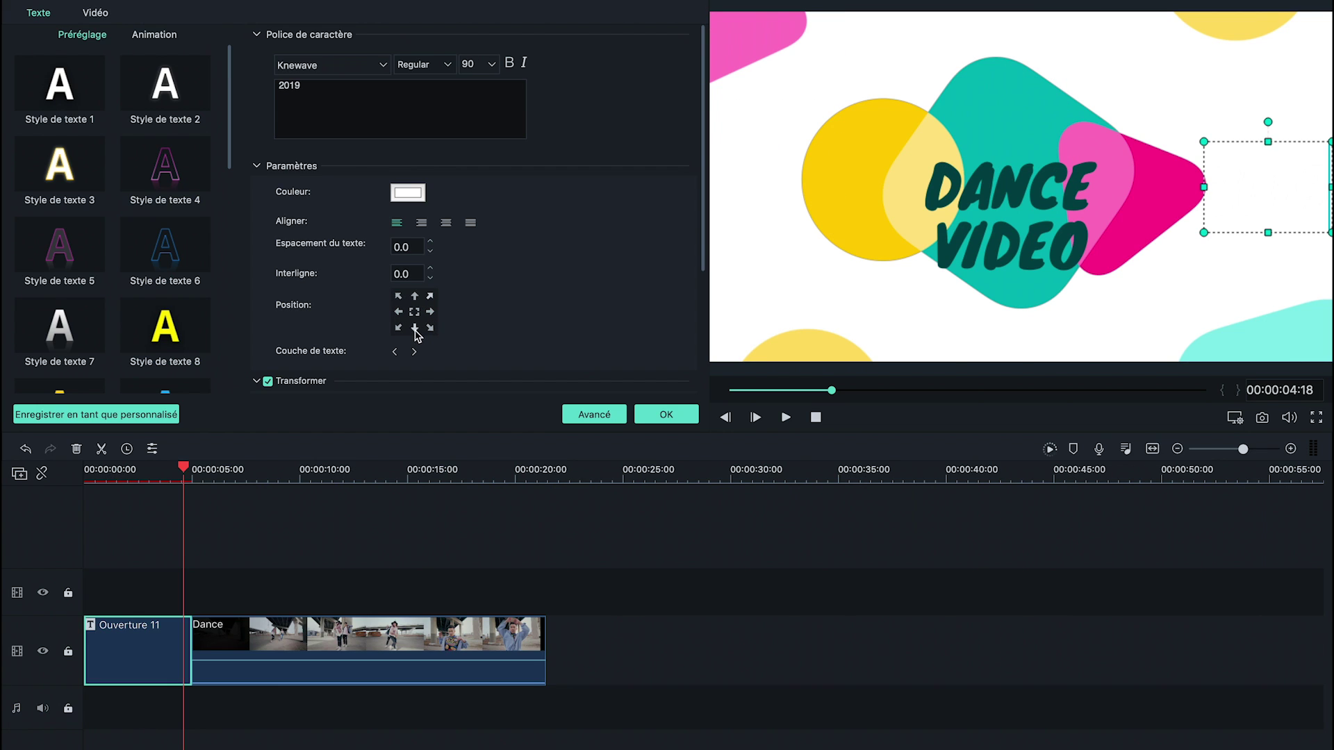
{"action": "left_click", "coordinate": [414, 327]}
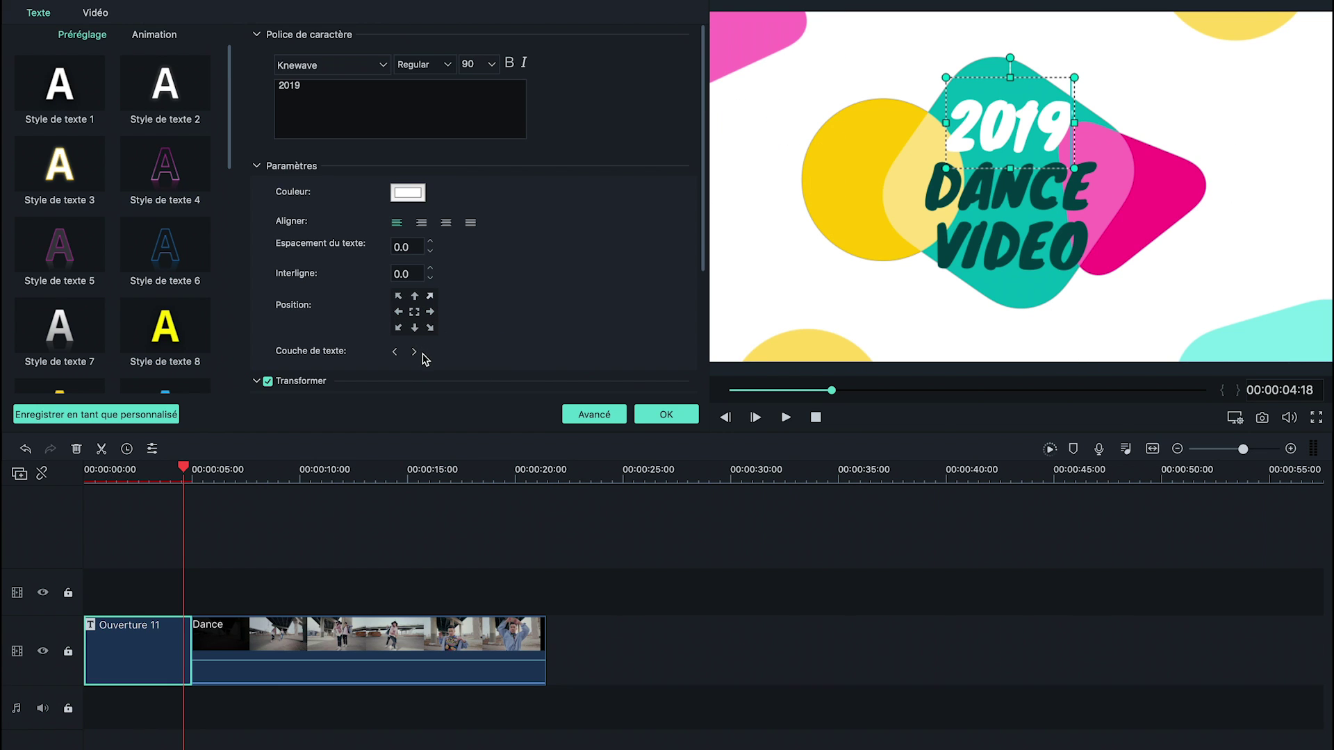
Cycle through the title's text layers back to 2019 and review its transform and composition settings
{"action": "left_click", "coordinate": [414, 352]}
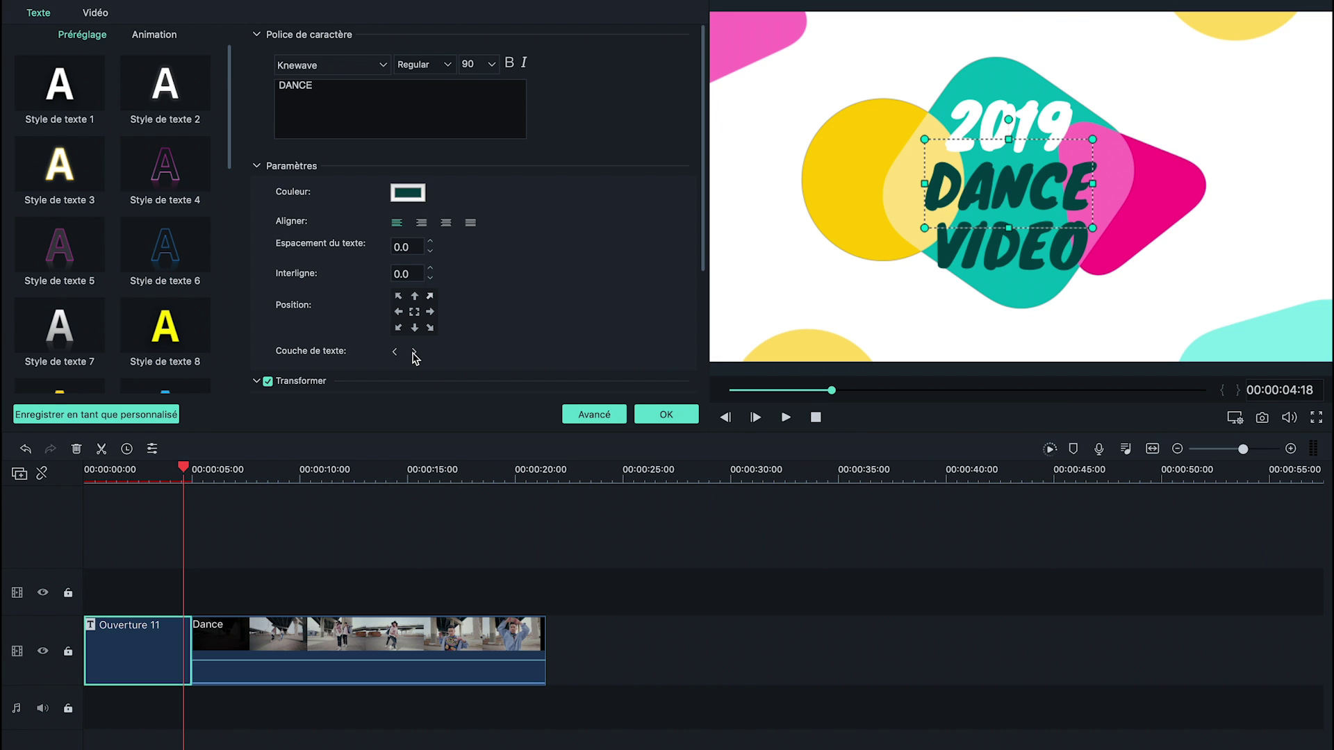
{"action": "left_click", "coordinate": [414, 352]}
{"action": "left_click", "coordinate": [414, 352]}
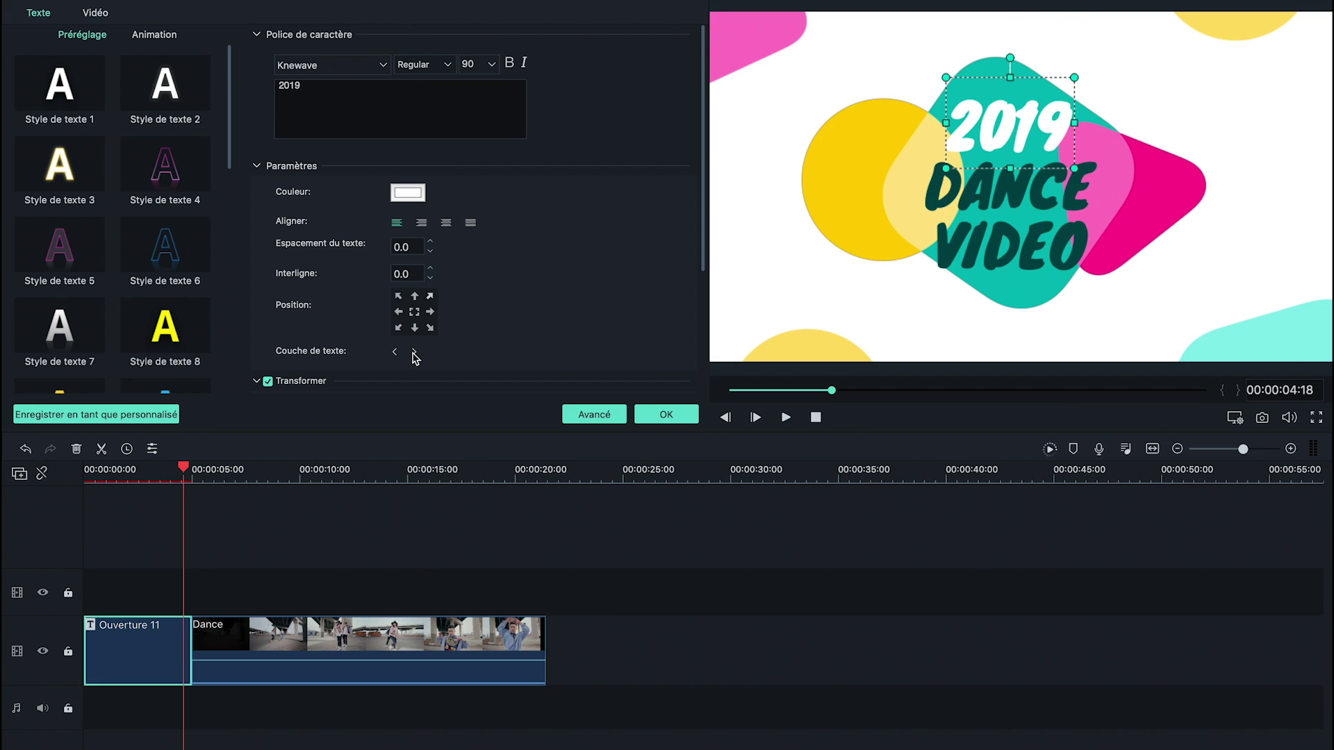
{"action": "scroll", "coordinate": [497, 344], "scroll_direction": "down", "scroll_amount": 5}
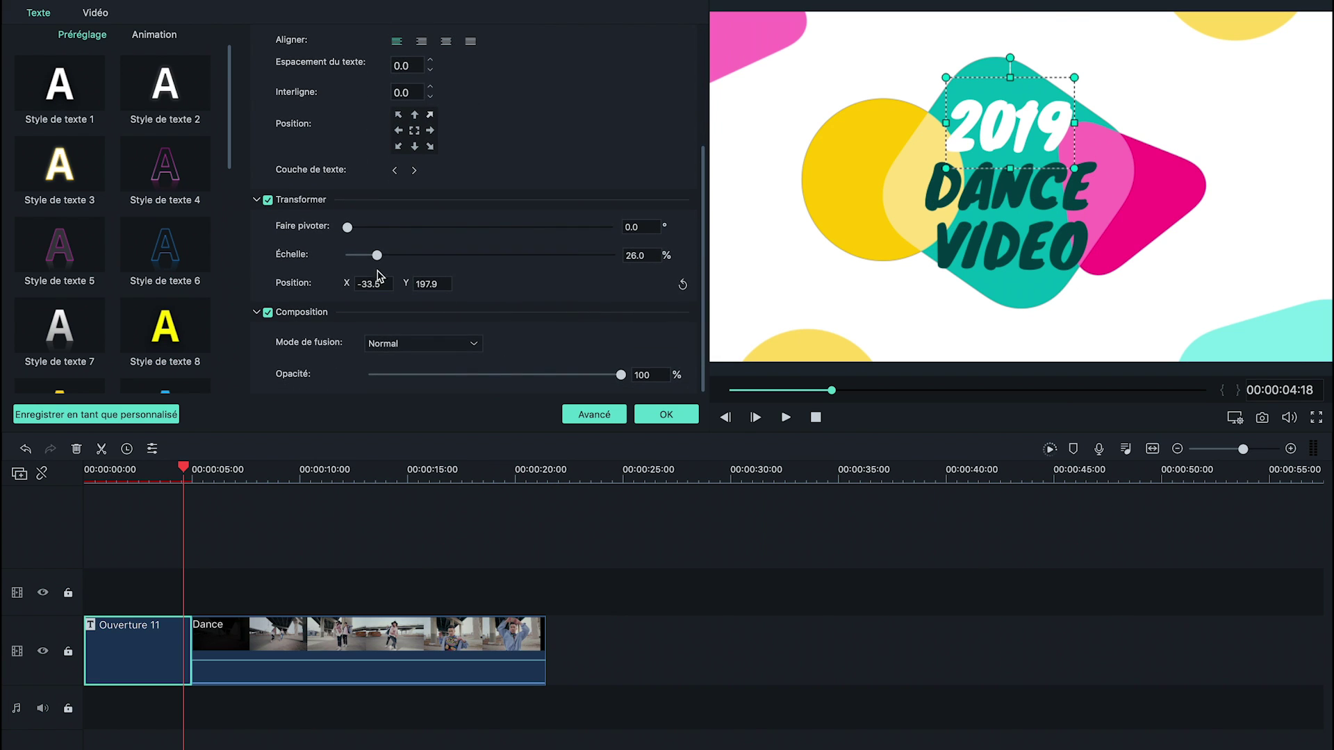
Adjust the 2019 text to 25.7% scale at position X -27.5, Y 199.9, and try other blend modes and opacity before restoring Normal and 100%
{"action": "left_click_drag", "start_coordinate": [348, 228], "coordinate": [431, 292]}
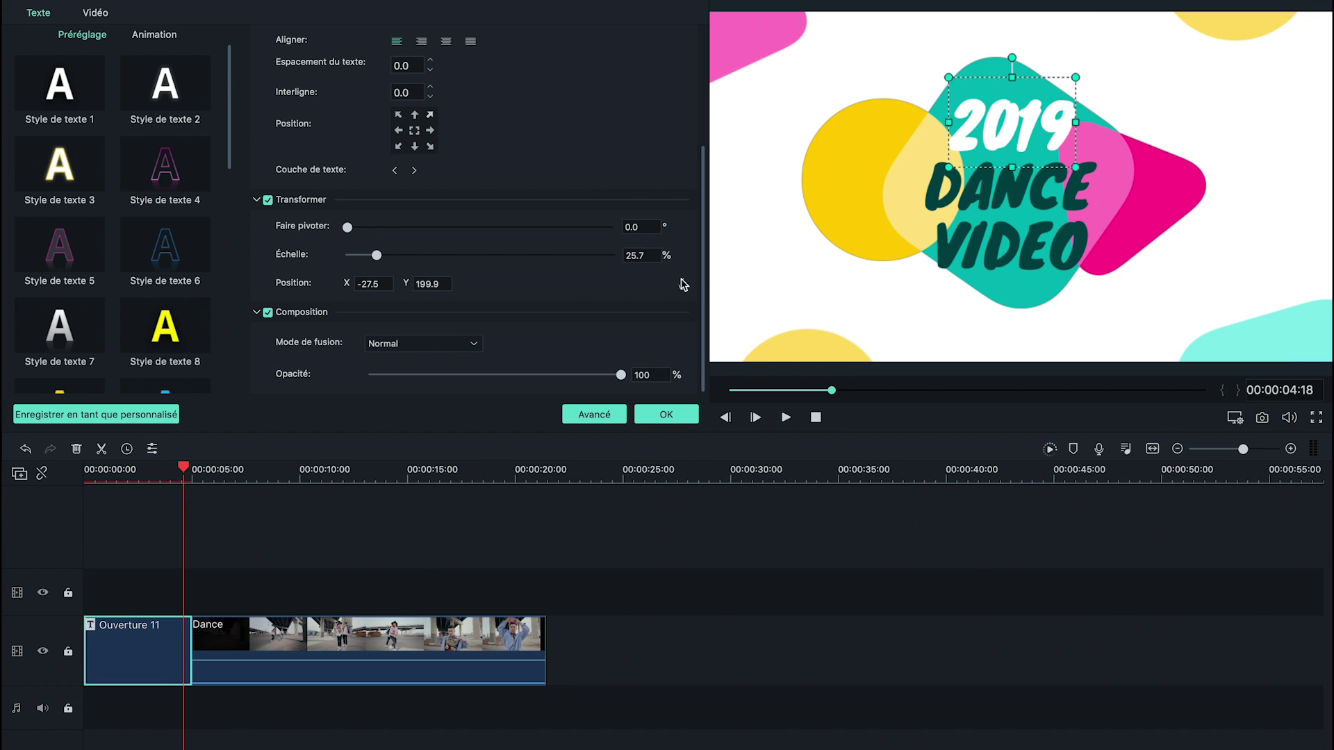
{"action": "left_click", "coordinate": [429, 350]}
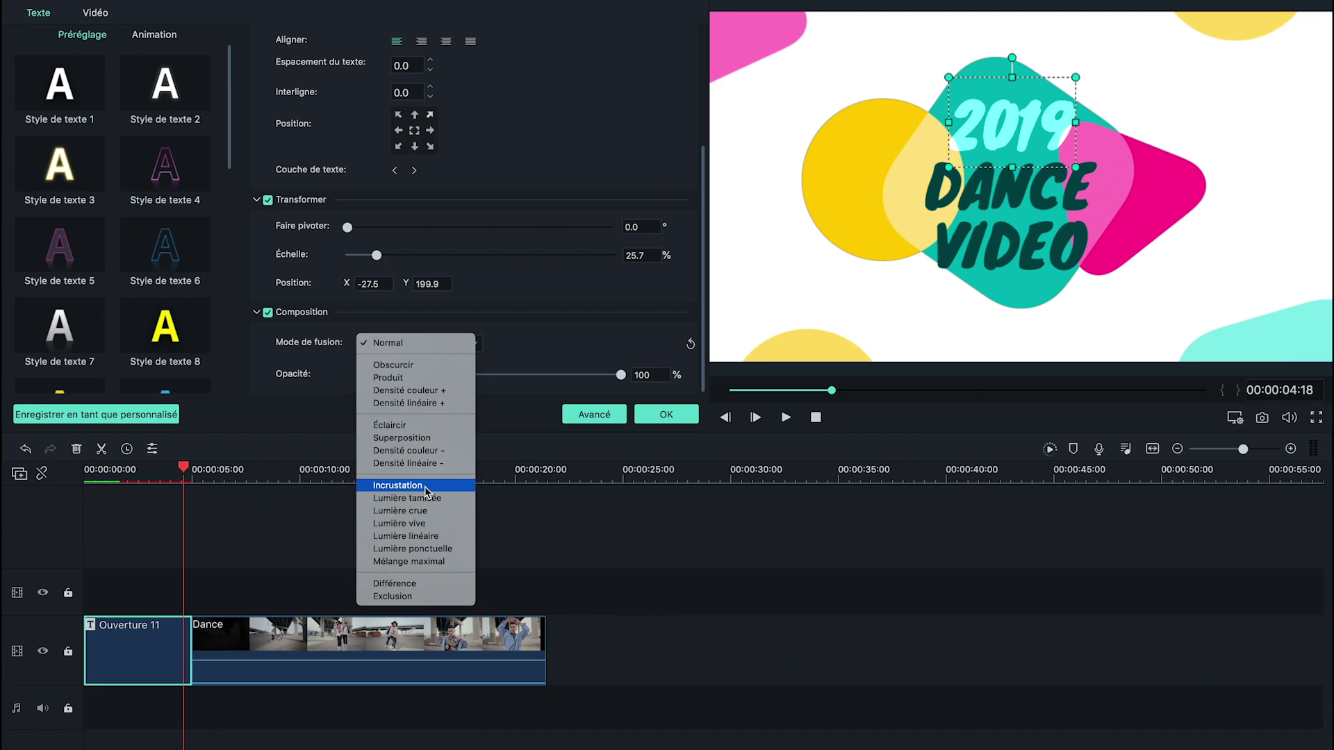
{"action": "left_click", "coordinate": [610, 371]}
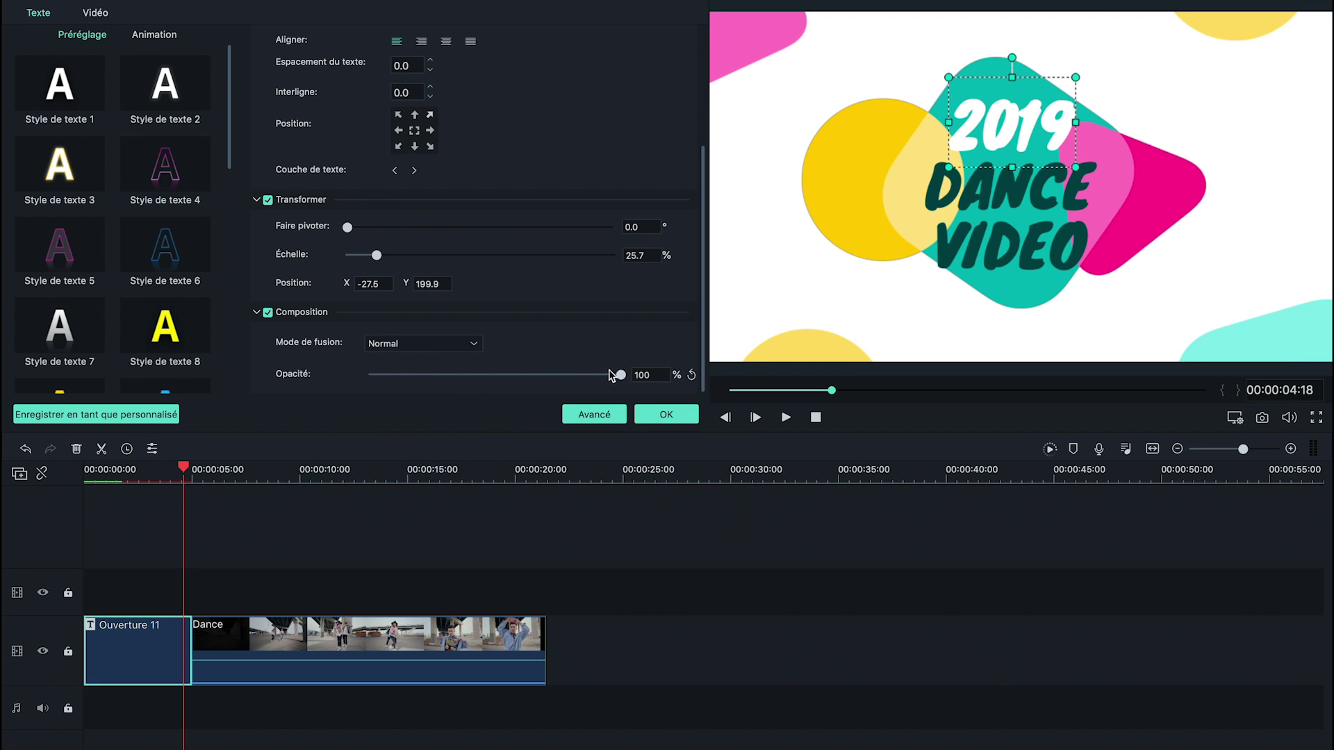
{"action": "mouse_move", "coordinate": [623, 379]}
{"action": "left_mouse_down"}
{"action": "mouse_move", "coordinate": [425, 387]}
{"action": "mouse_move", "coordinate": [605, 378]}
{"action": "mouse_move", "coordinate": [443, 403]}
{"action": "mouse_move", "coordinate": [634, 390]}
{"action": "left_mouse_up"}
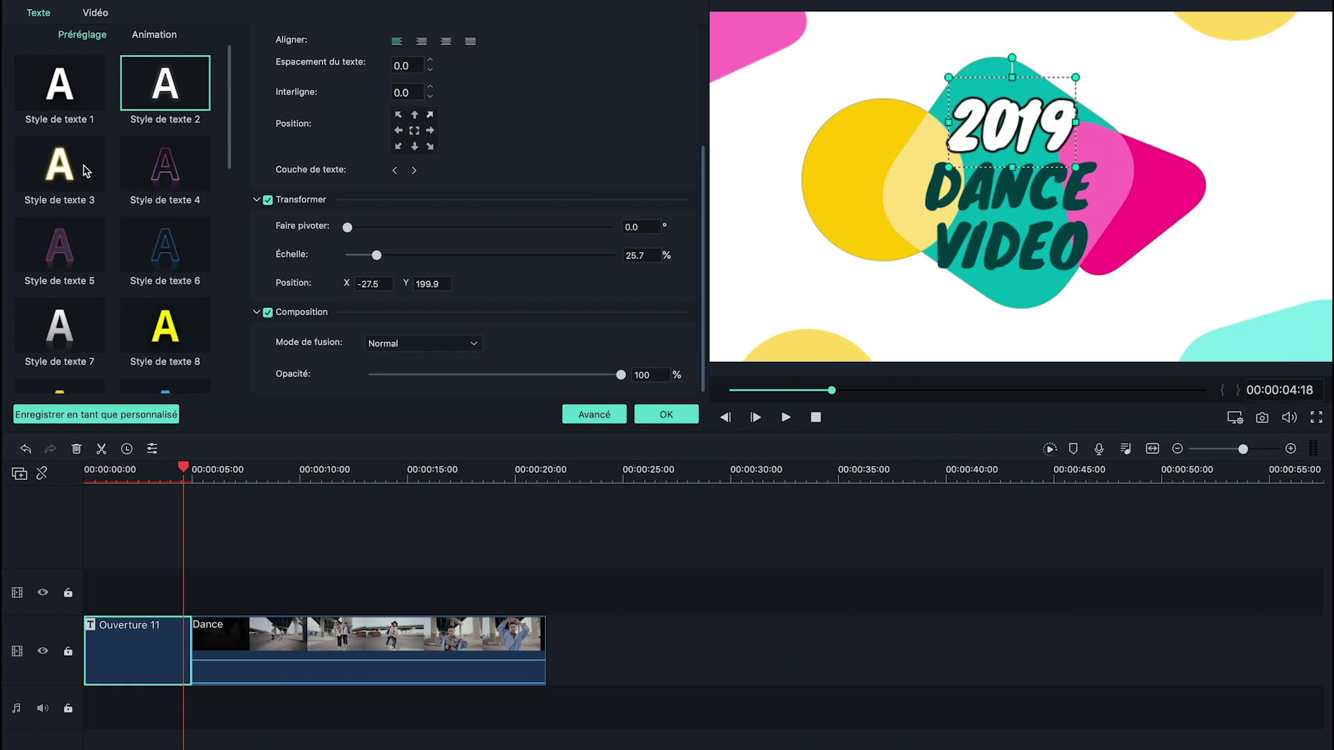
Try Style de texte 3 and Style de texte 4 on the 2019 text and settle on Style de texte 2
{"action": "left_click", "coordinate": [78, 170]}
{"action": "left_click", "coordinate": [153, 172]}
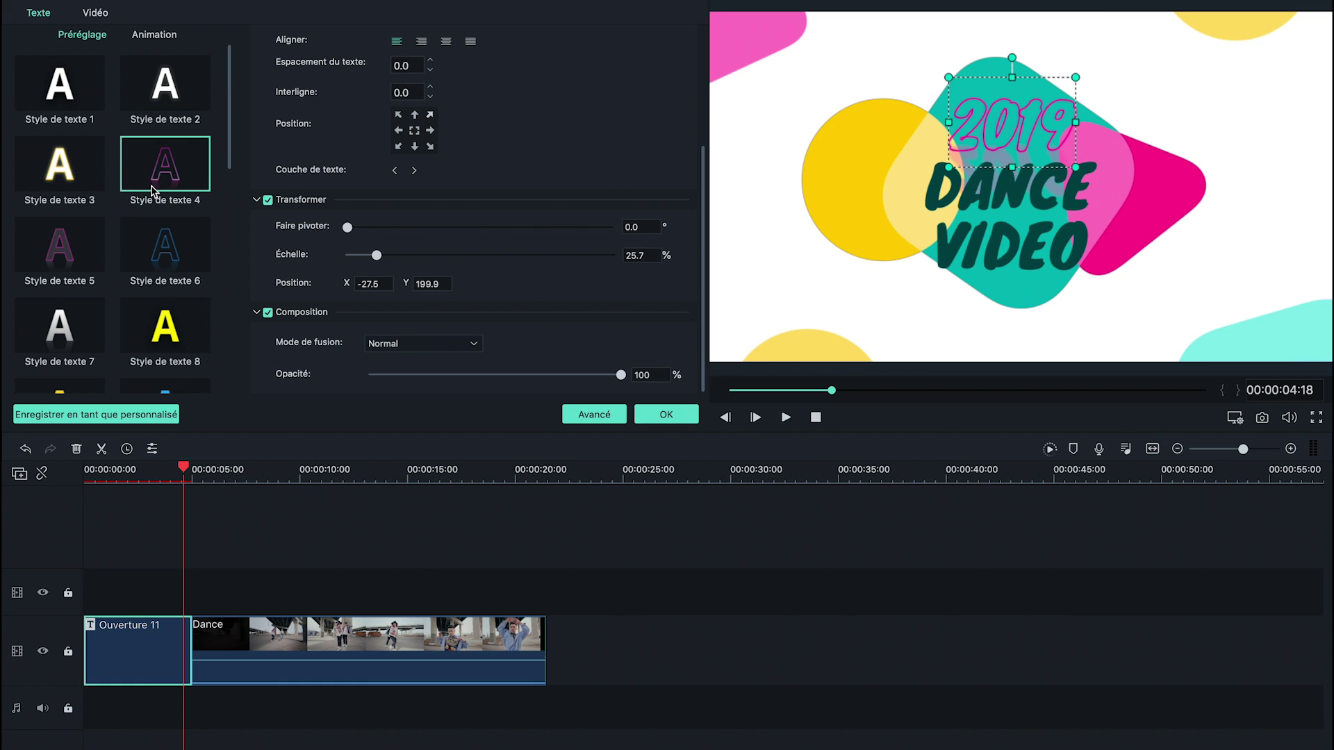
{"action": "left_click", "coordinate": [160, 100]}
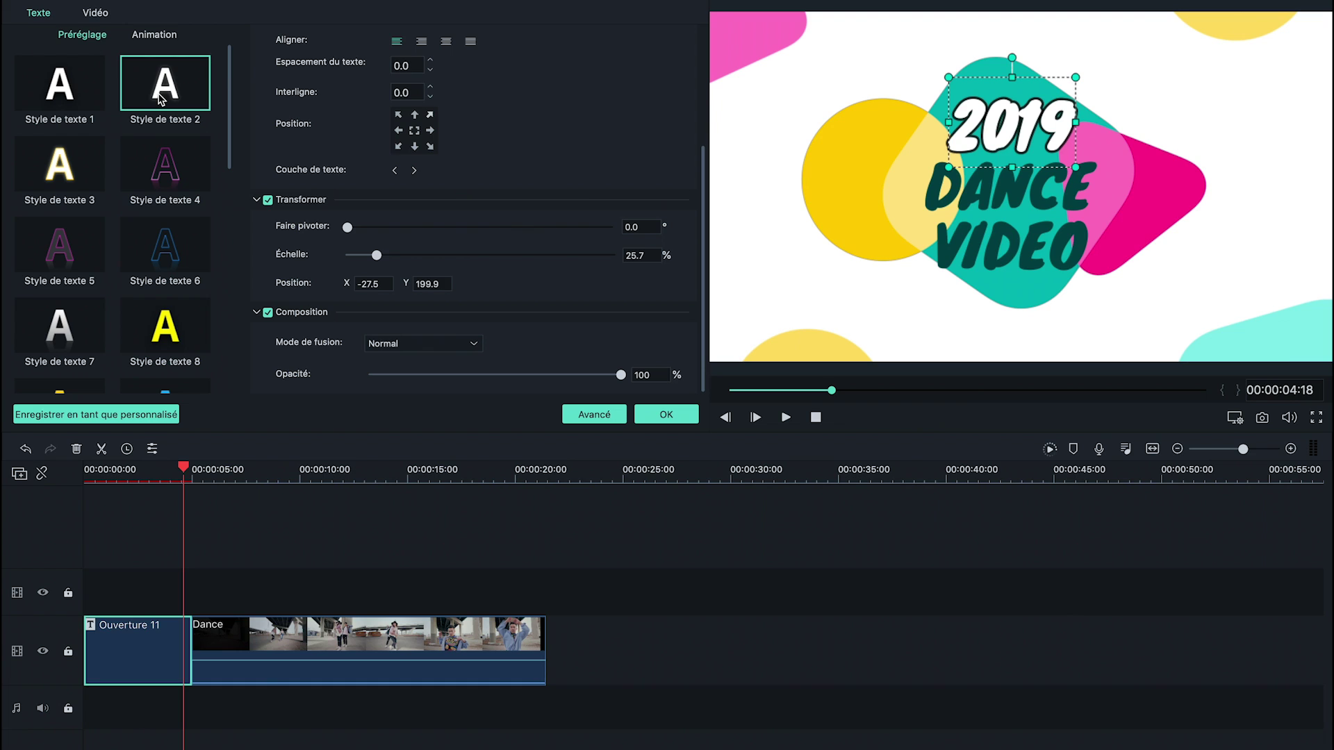
Apply the Rebonds animation to the 2019 text and preview the opening title from near its start
{"action": "left_click", "coordinate": [150, 36]}
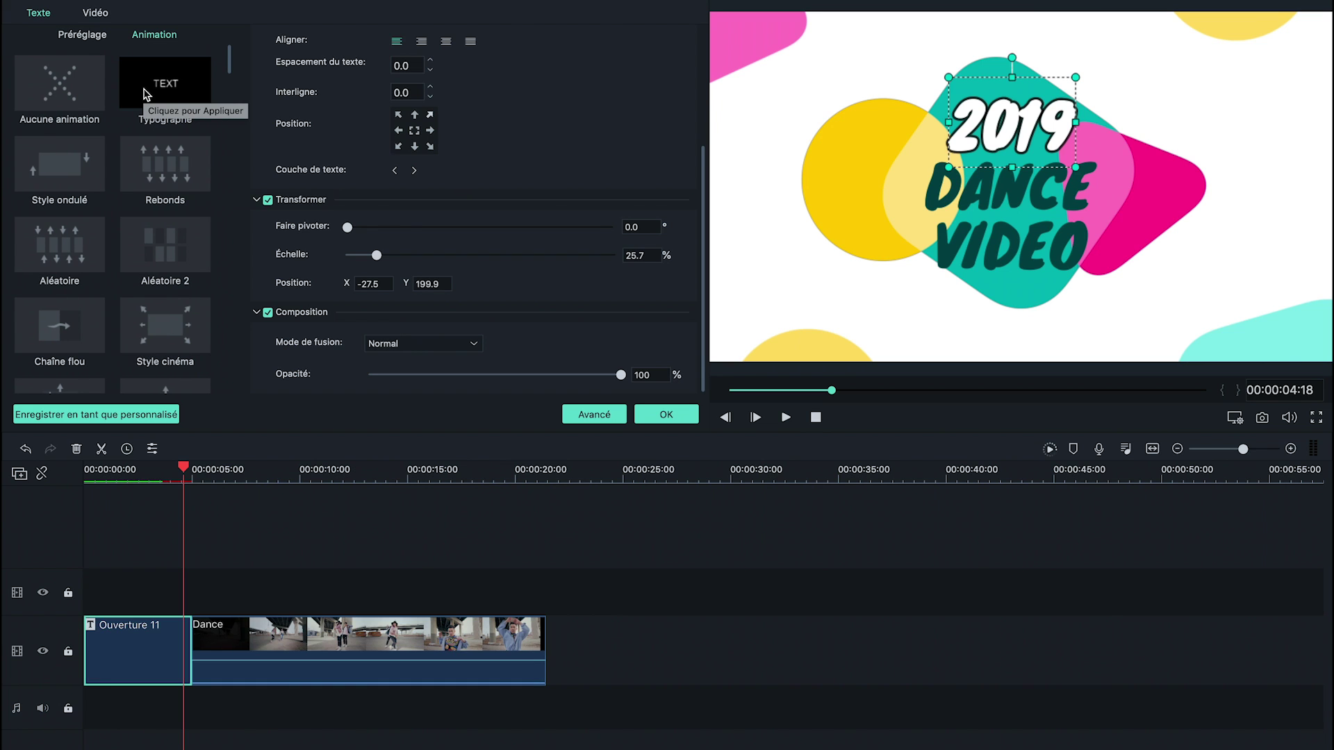
{"action": "left_click", "coordinate": [143, 195]}
{"action": "left_click", "coordinate": [102, 469]}
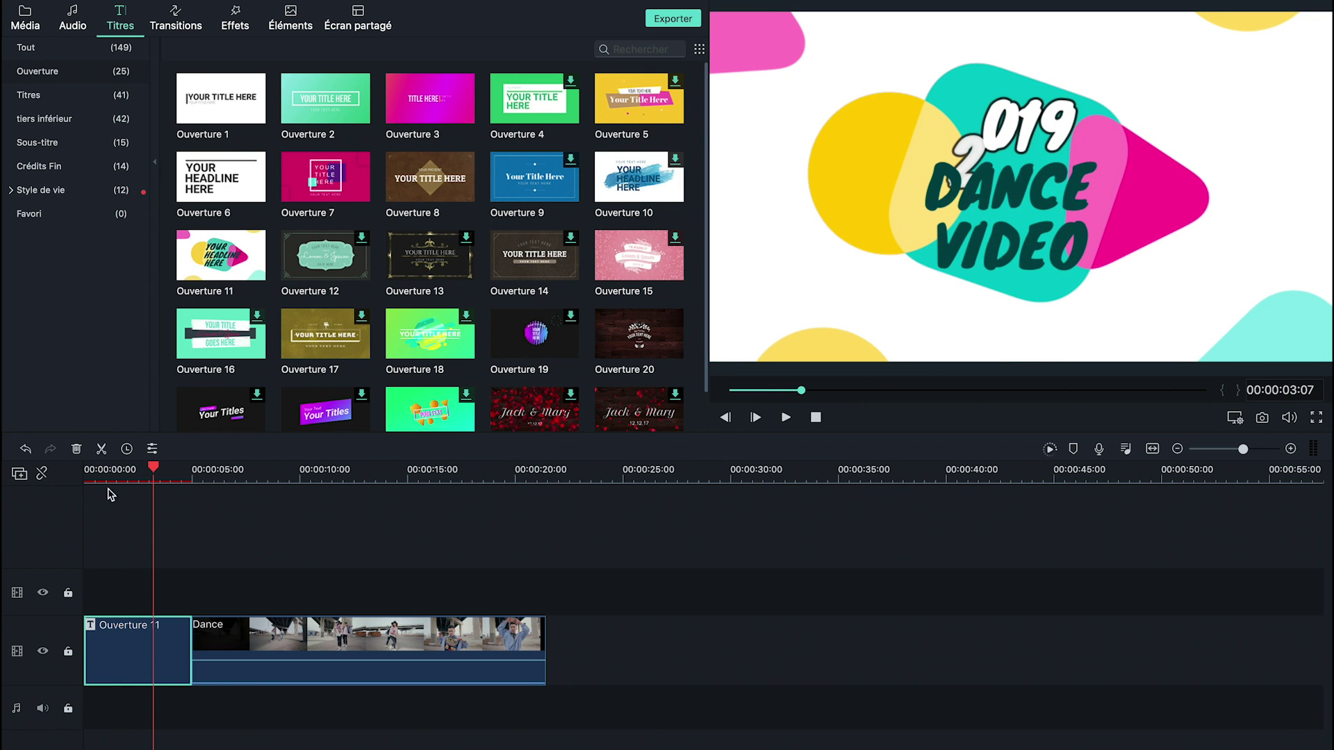
Save the customised Ouverture 11 title as a custom preset named My Text 1 and finish editing it
{"action": "double_click", "coordinate": [146, 667]}
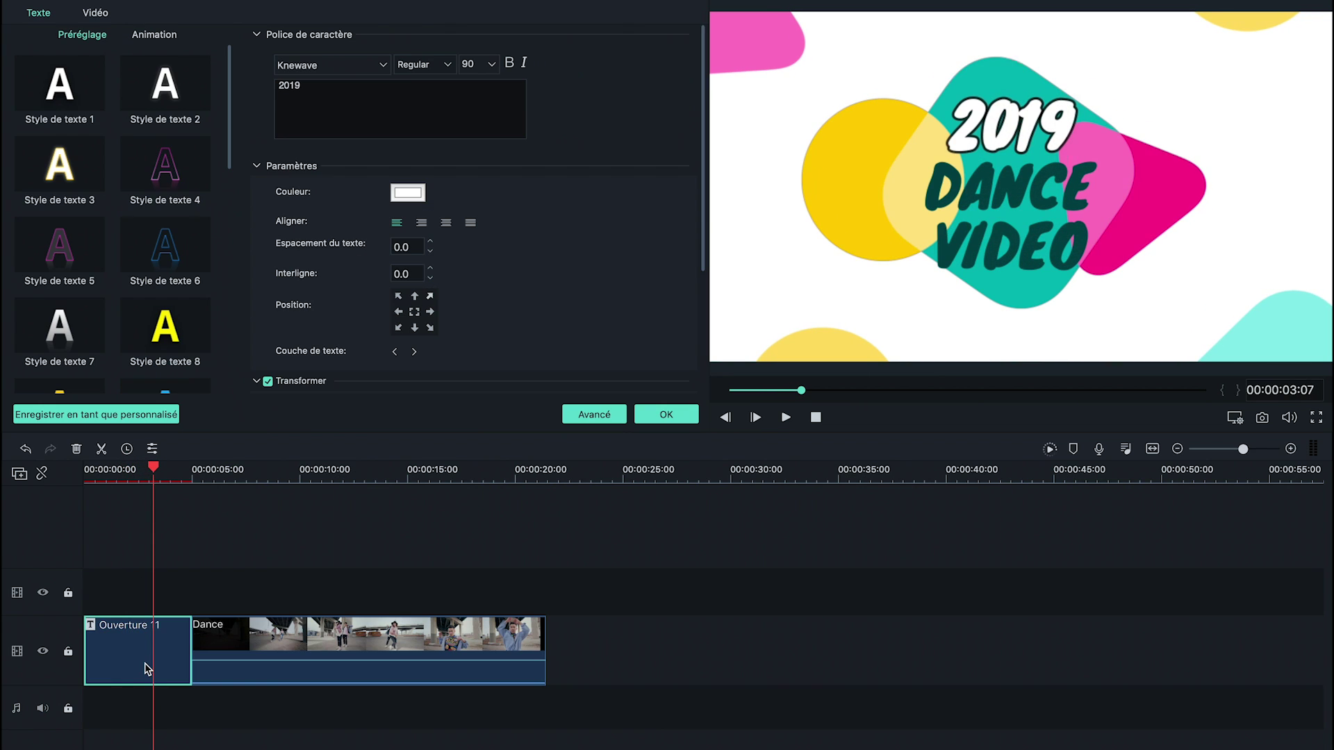
{"action": "left_click", "coordinate": [160, 415]}
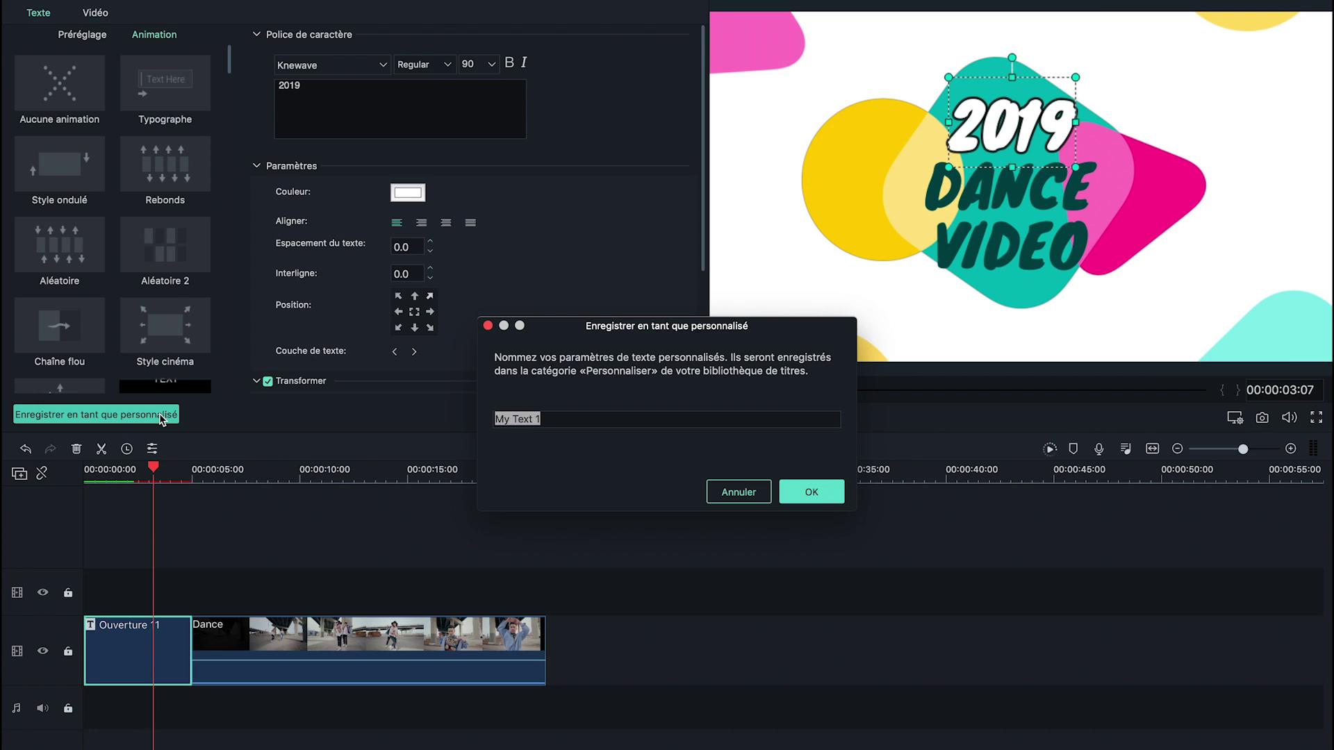
{"action": "left_click", "coordinate": [806, 491]}
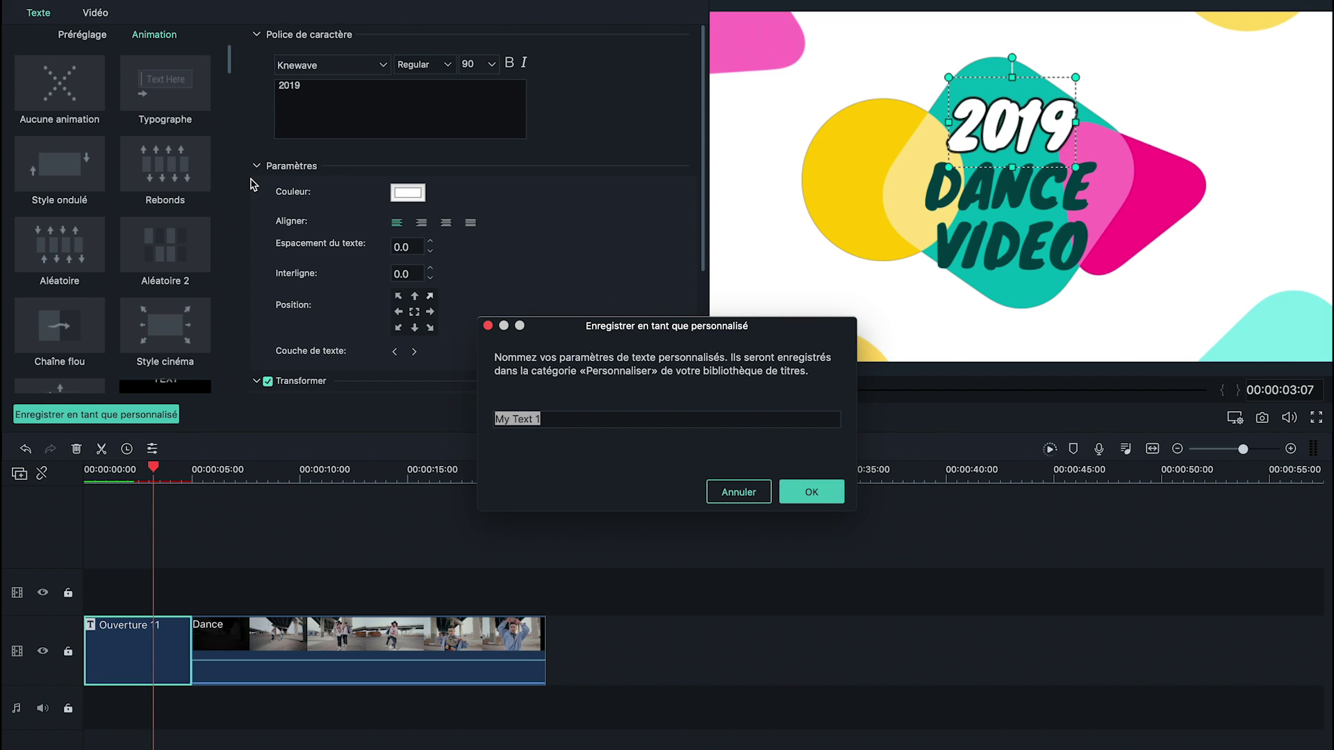
{"action": "left_click", "coordinate": [665, 415]}
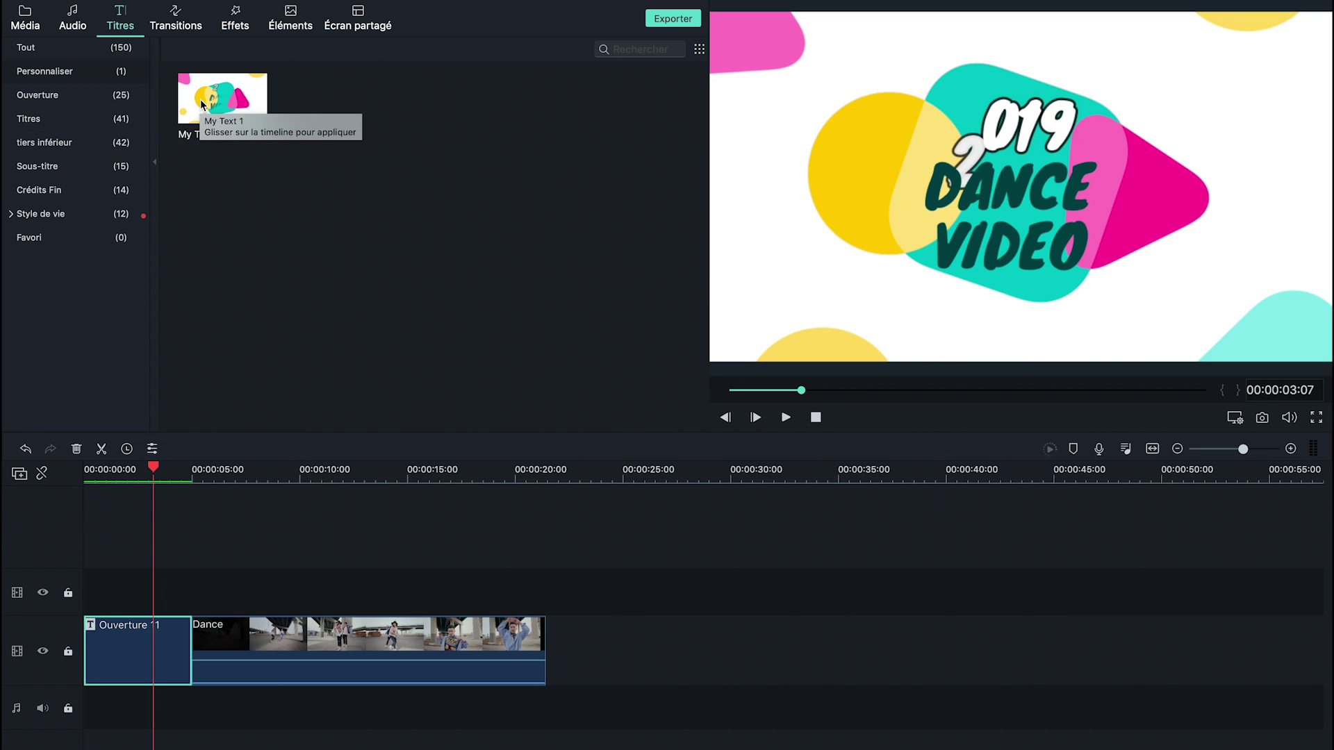
Add the Ouverture 1 title to the favourites and show the favourites category
{"action": "left_click", "coordinate": [126, 98]}
{"action": "right_click", "coordinate": [217, 109]}
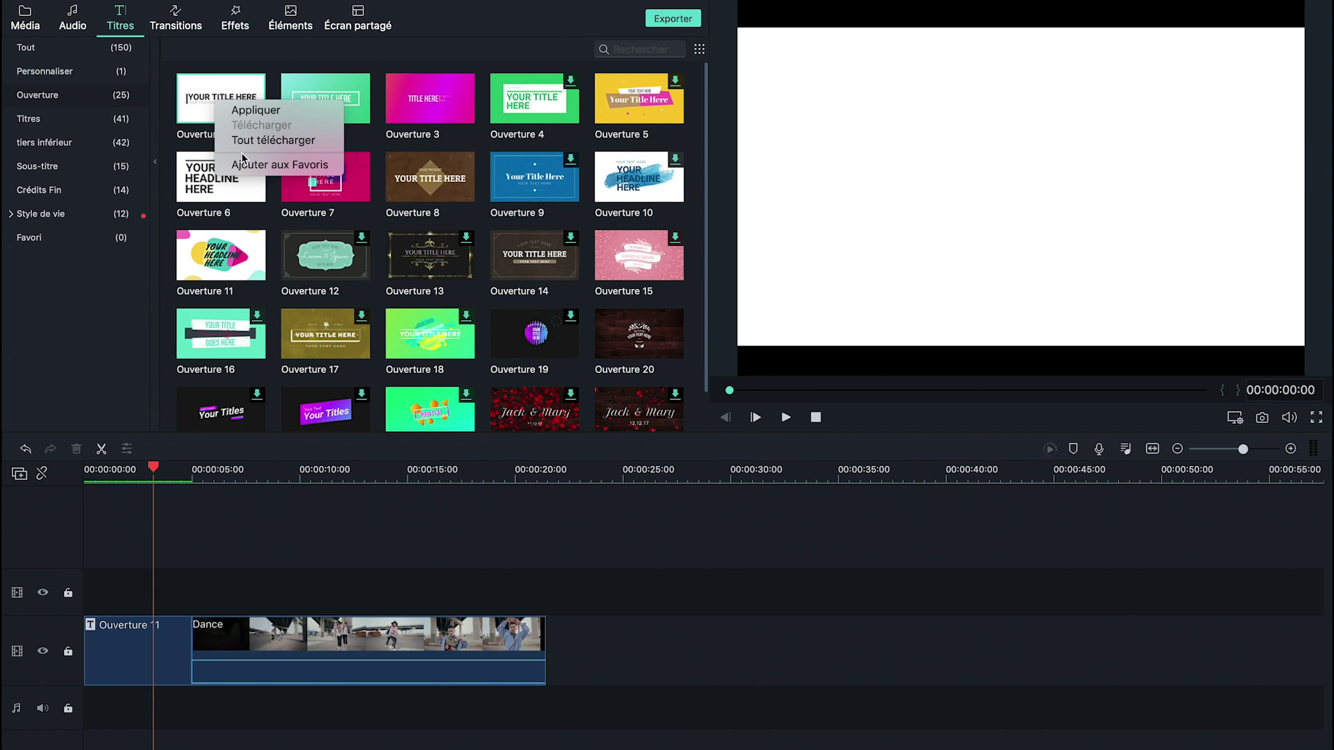
{"action": "left_click", "coordinate": [240, 166]}
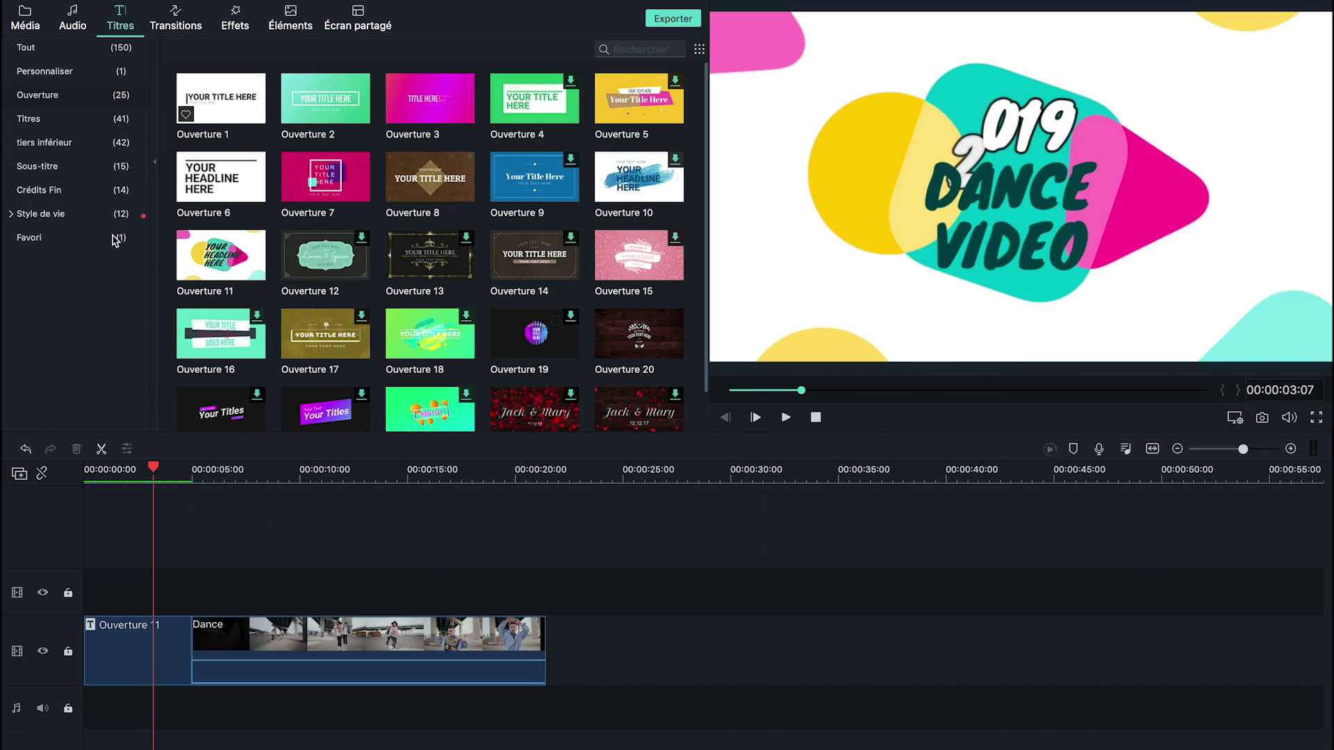
{"action": "left_click", "coordinate": [115, 239]}
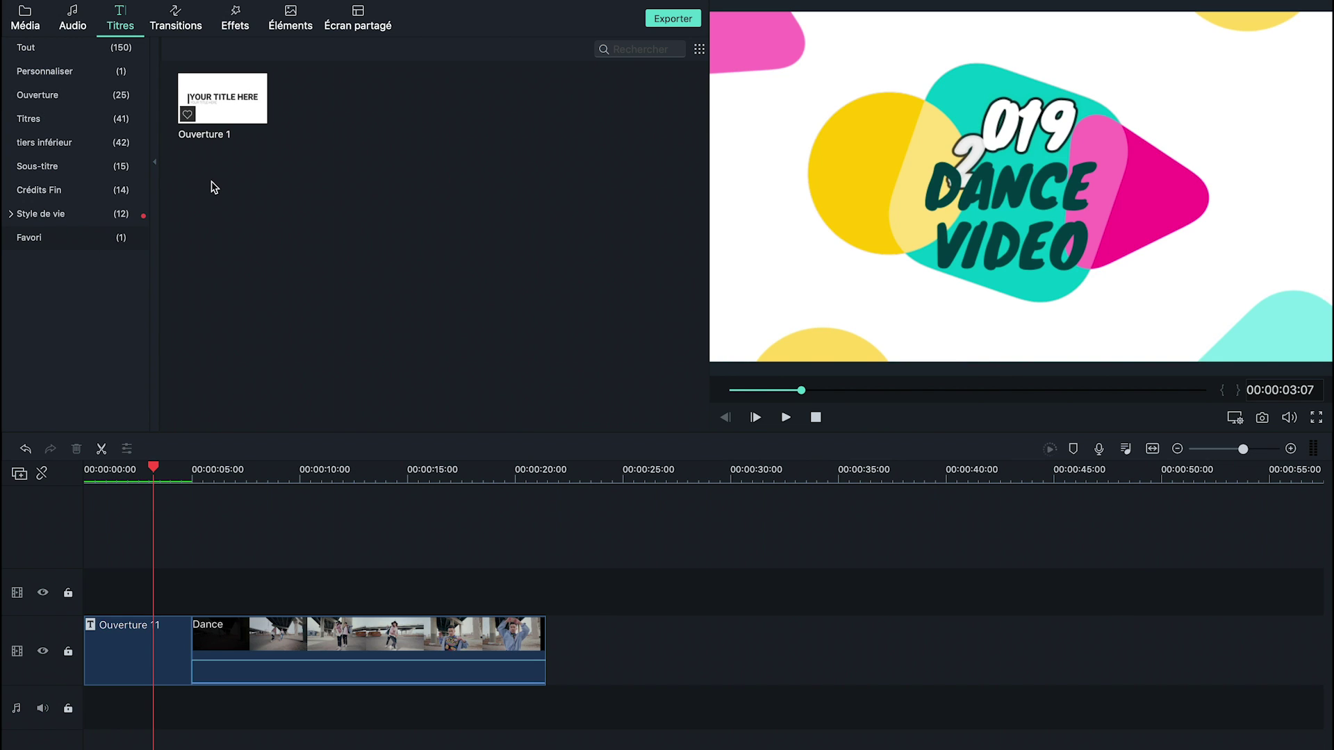
Place the Titre 6 title on the track above the Dance clip, just after its start, and preview it
{"action": "left_click", "coordinate": [128, 125]}
{"action": "left_click_drag", "start_coordinate": [217, 180], "coordinate": [207, 602]}
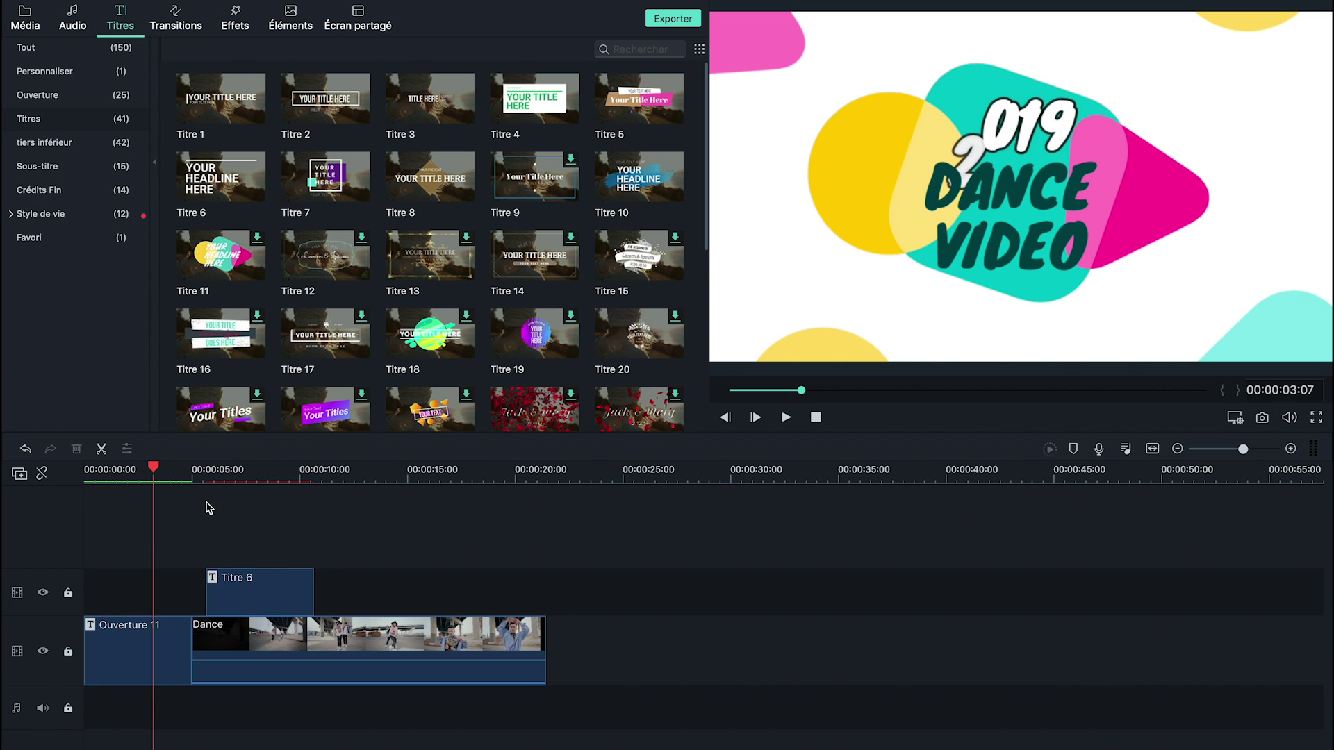
{"action": "left_click", "coordinate": [197, 465]}
{"action": "key", "text": "space"}
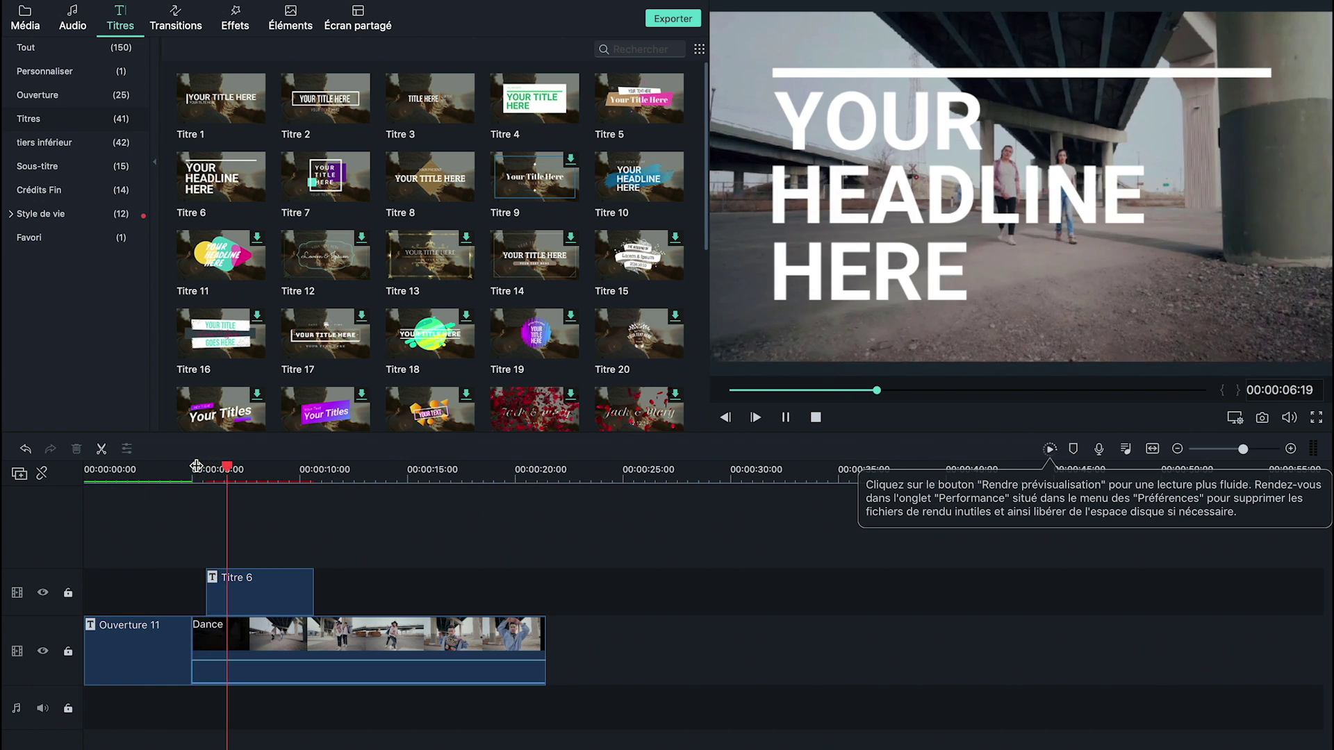
{"action": "key", "text": "space"}
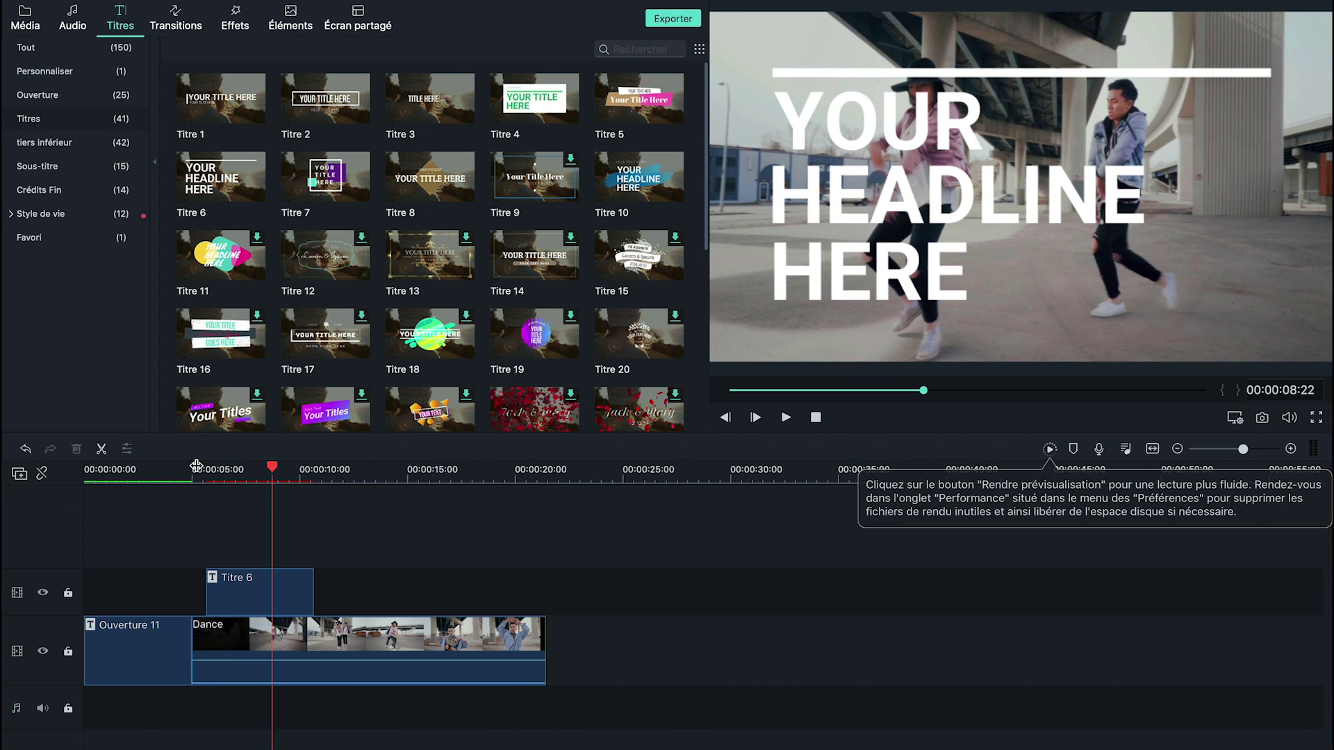
Place the Tiers-inférieurs 7 lower third over Titre 6 at about 00:00:07:20 and preview it over the Dance clip
{"action": "left_click", "coordinate": [78, 139]}
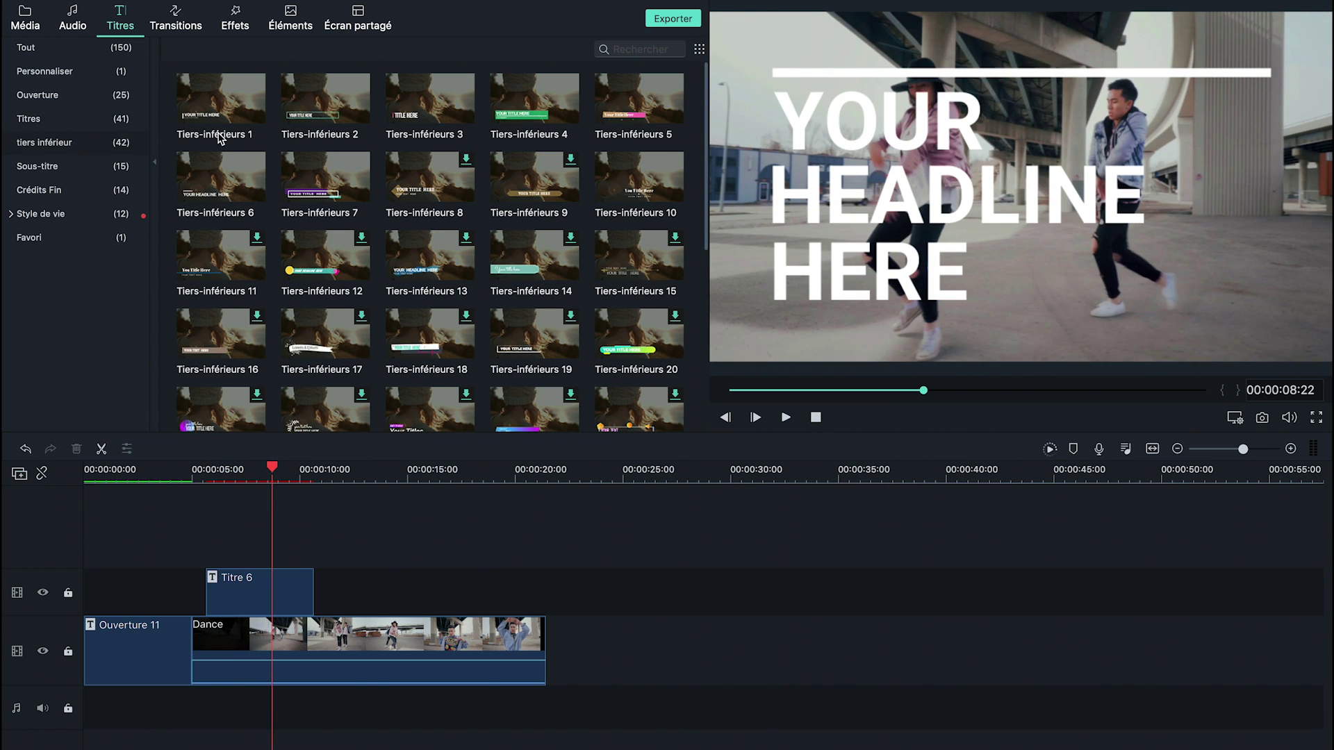
{"action": "left_click_drag", "start_coordinate": [317, 174], "coordinate": [249, 578]}
{"action": "left_click", "coordinate": [249, 469]}
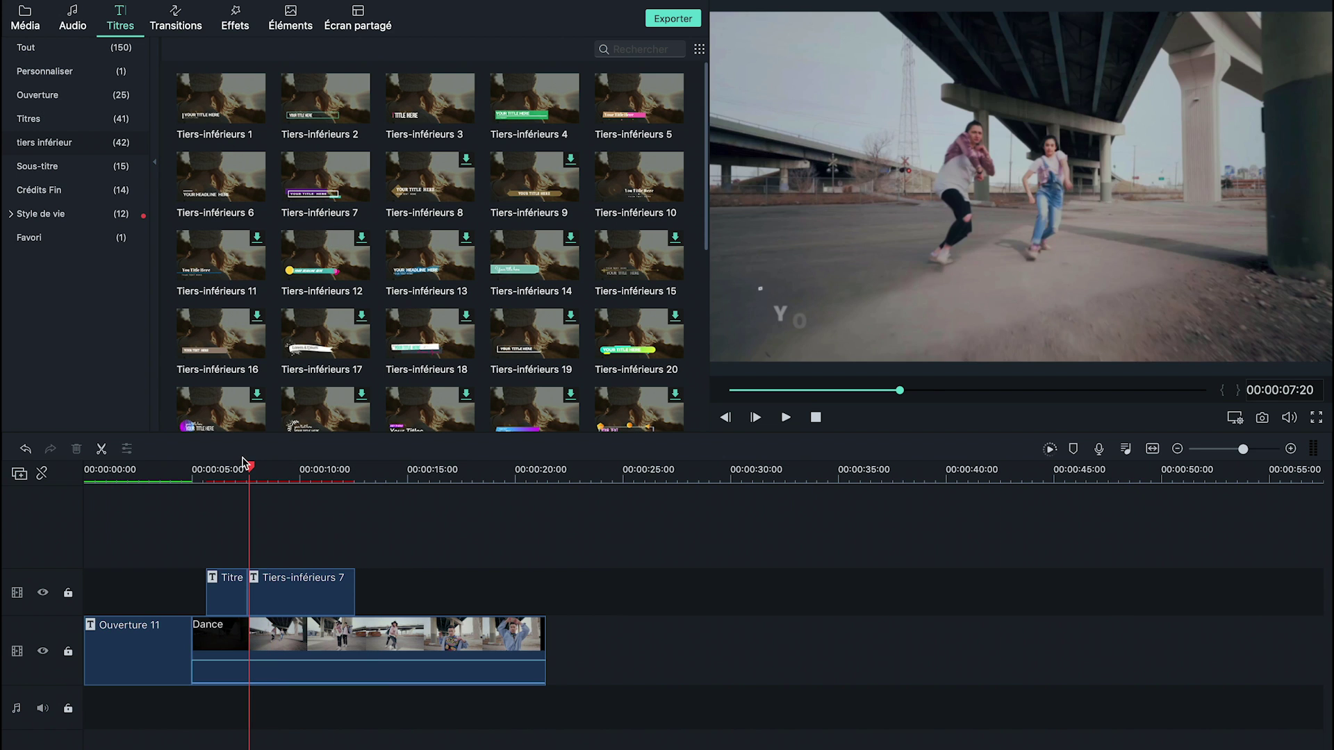
{"action": "key", "text": "space"}
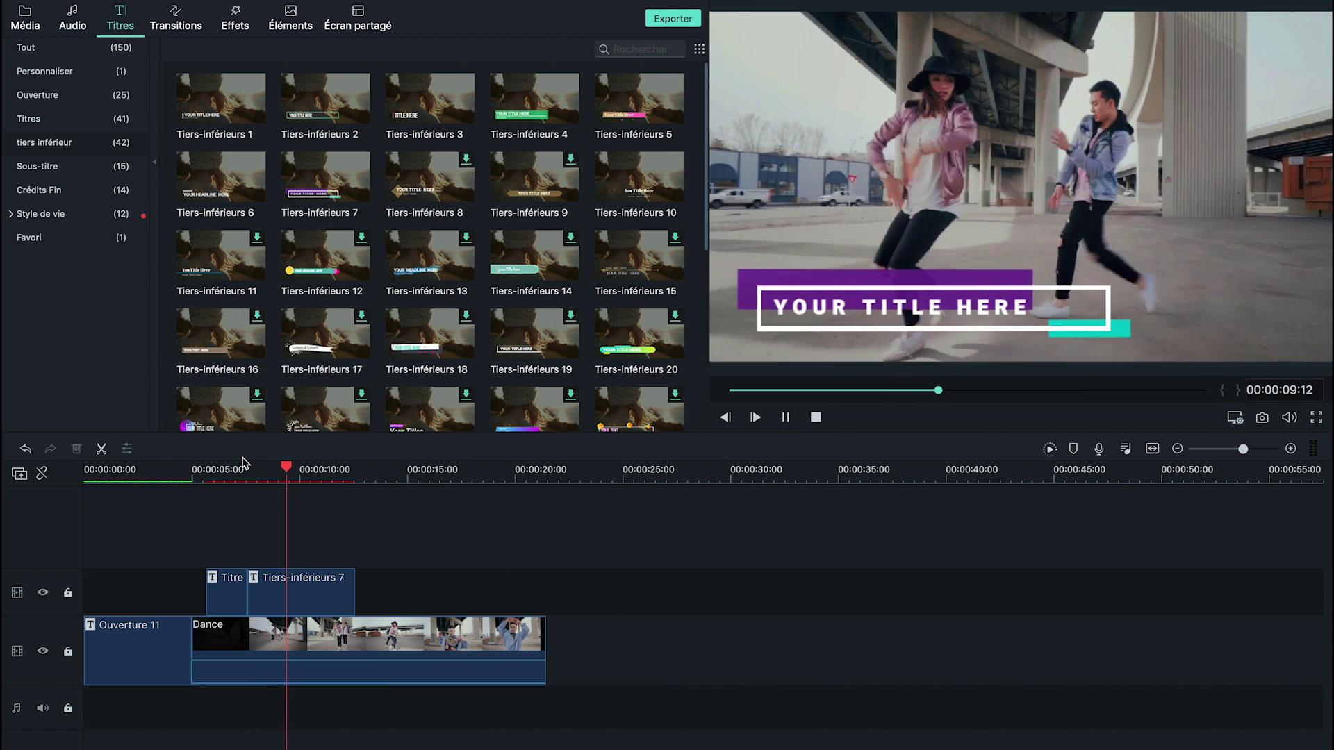
{"action": "key", "text": "space"}
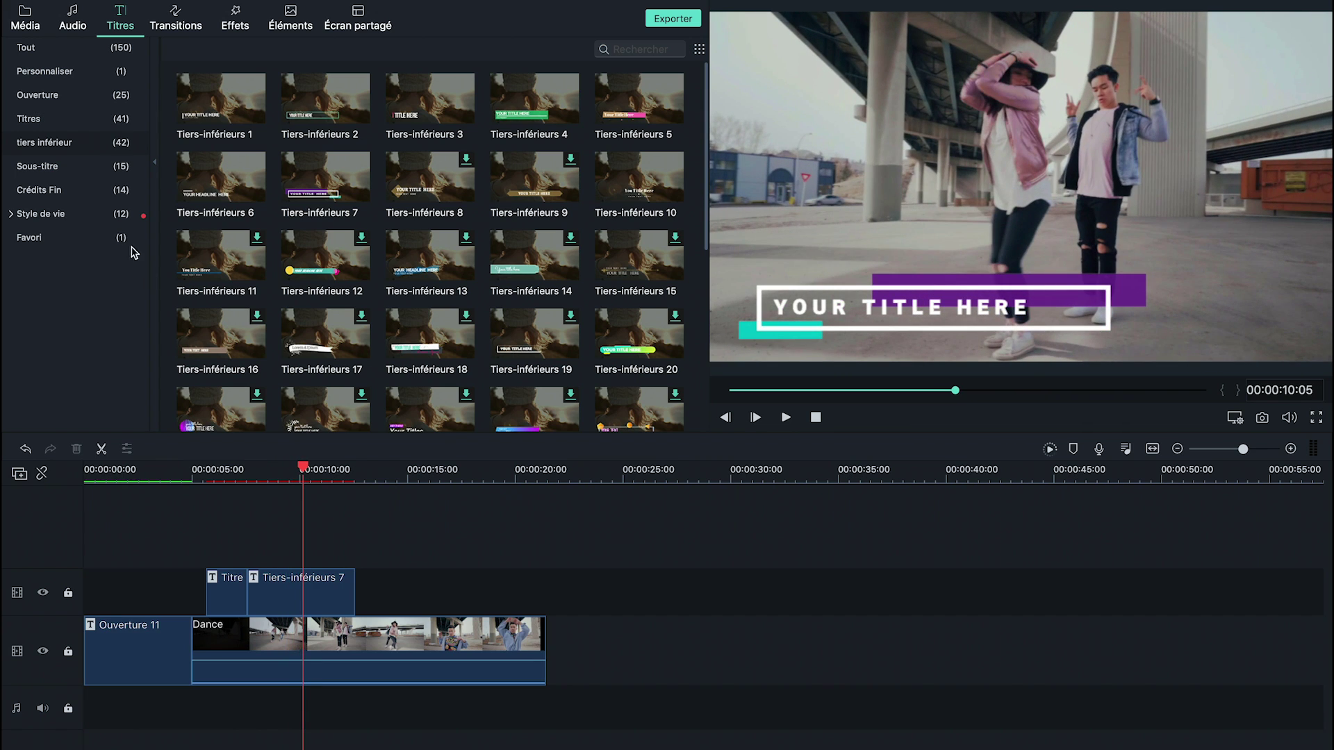
Place the Sous-titres 6 subtitle over the lower third at 00:00:10:05 and preview it
{"action": "left_click", "coordinate": [121, 170]}
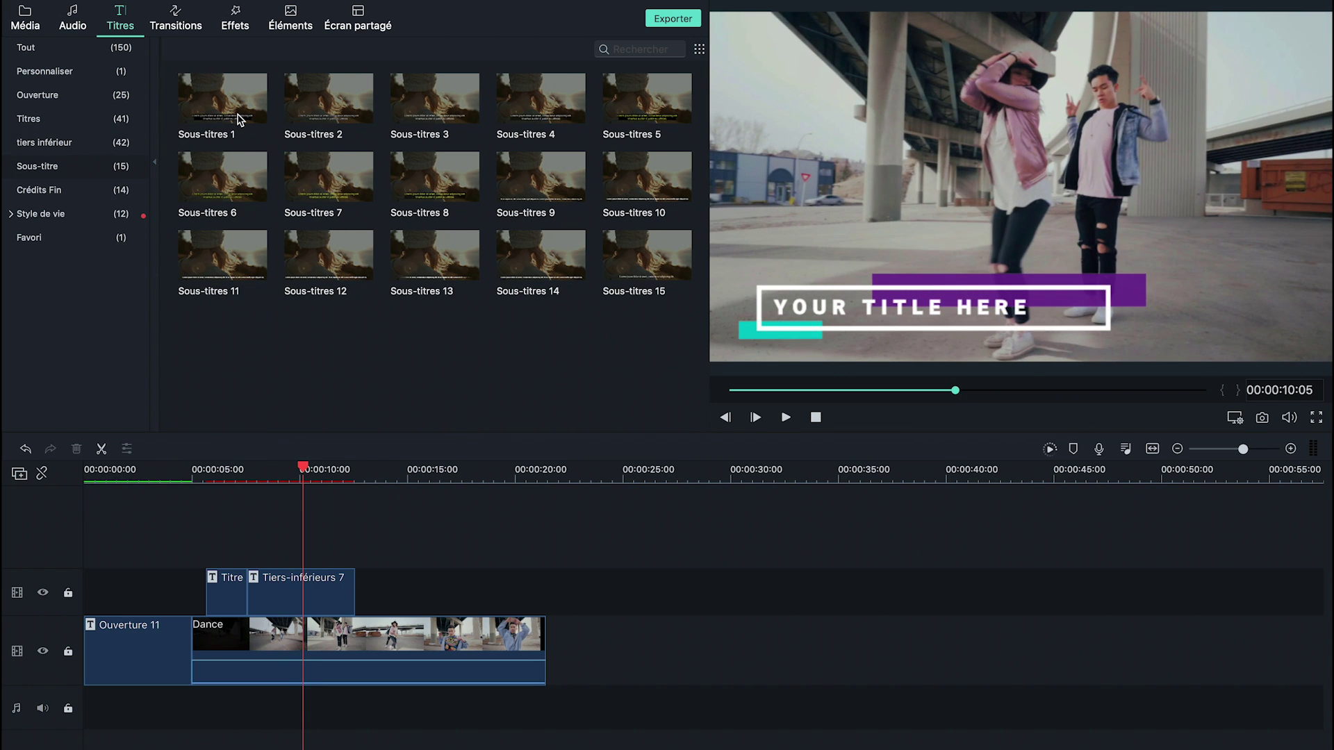
{"action": "left_click_drag", "start_coordinate": [217, 187], "coordinate": [310, 596]}
{"action": "key", "text": "space"}
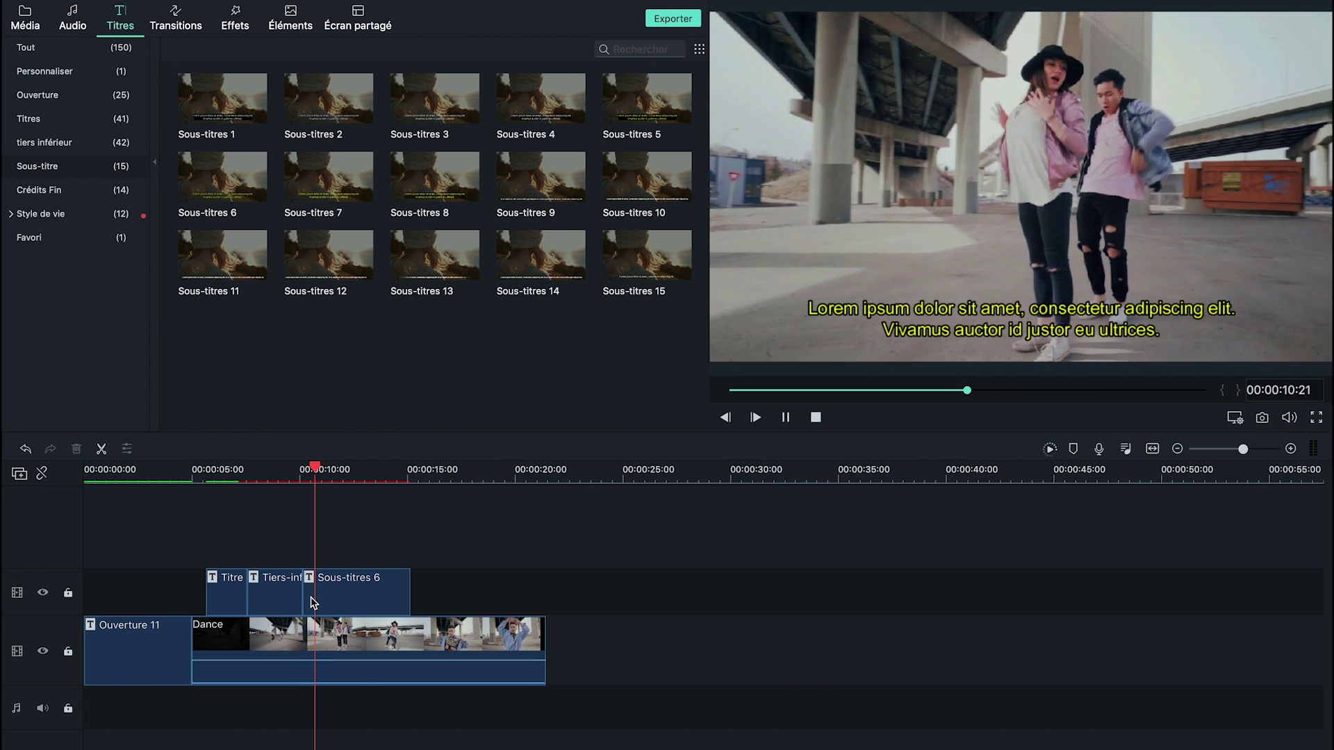
{"action": "key", "text": "space"}
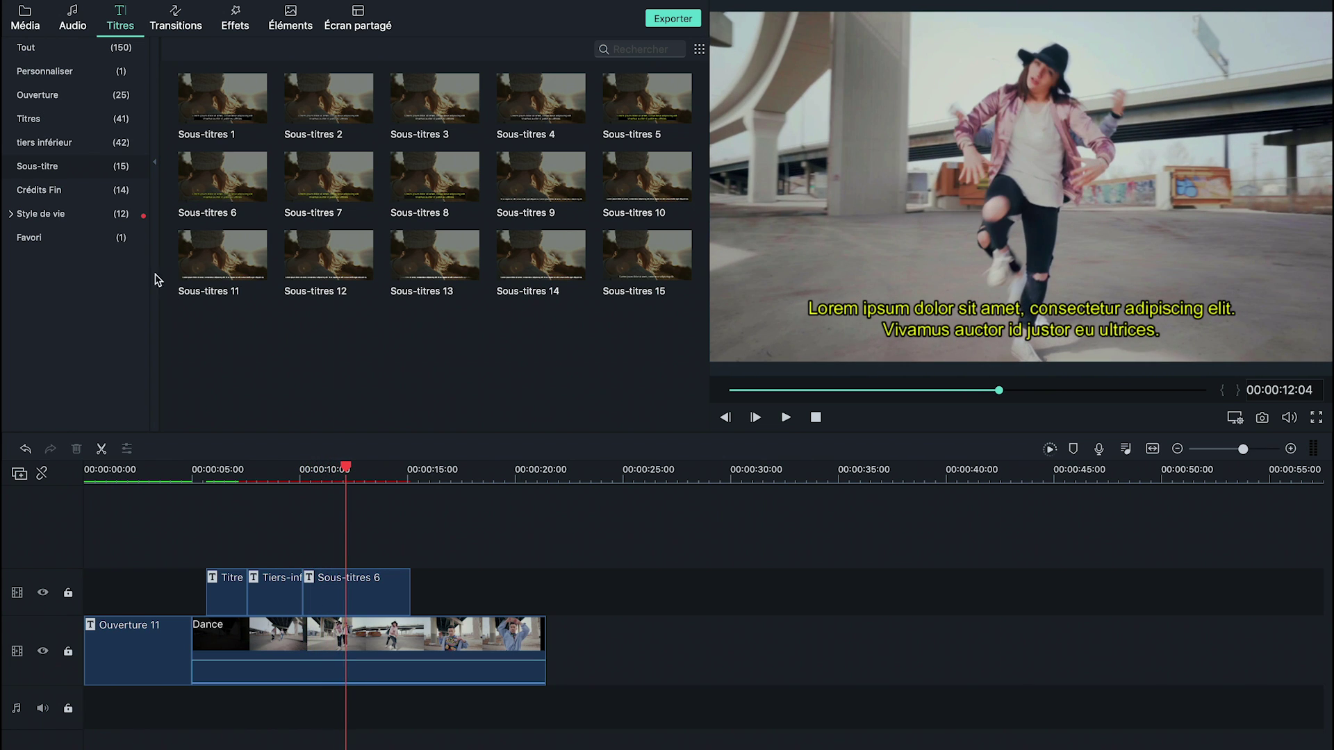
Place the Crédits 1 end credits over the subtitle clip at 00:00:12:04 and preview them
{"action": "left_click", "coordinate": [114, 193]}
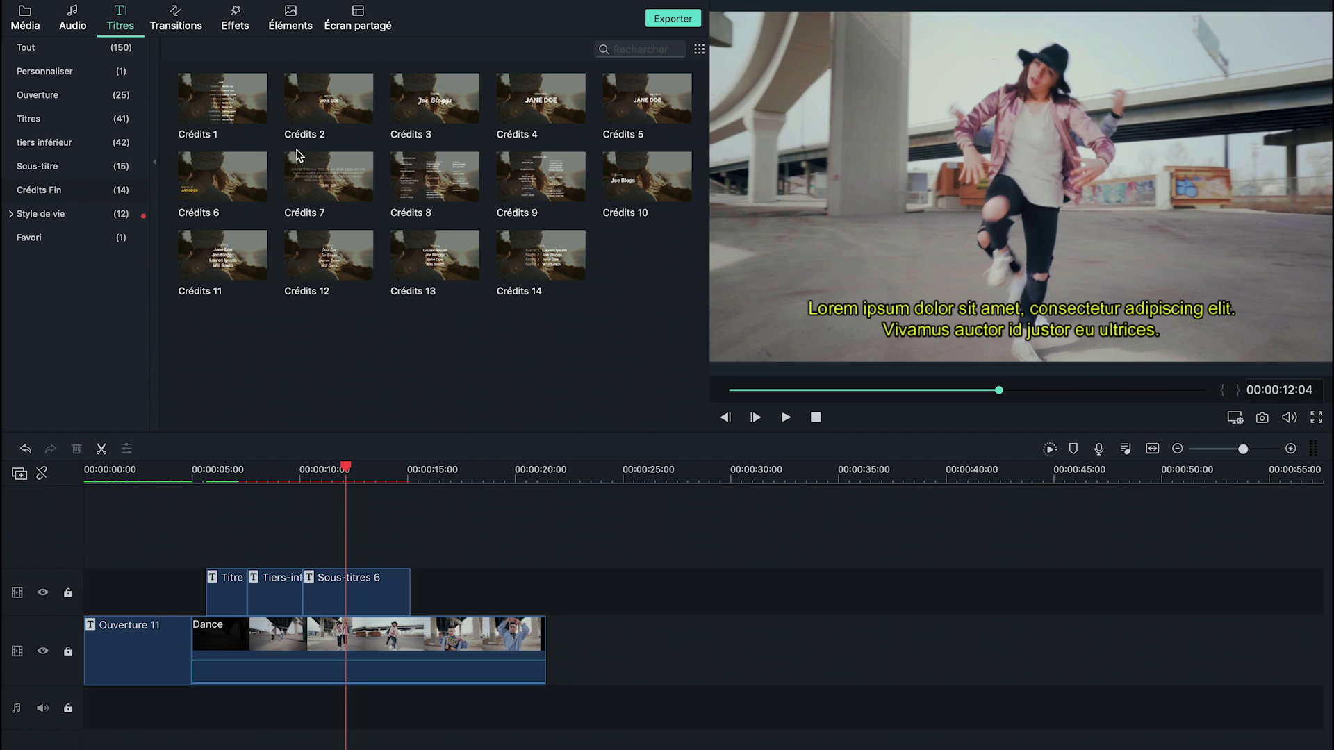
{"action": "left_click_drag", "start_coordinate": [244, 107], "coordinate": [342, 580]}
{"action": "key", "text": "space"}
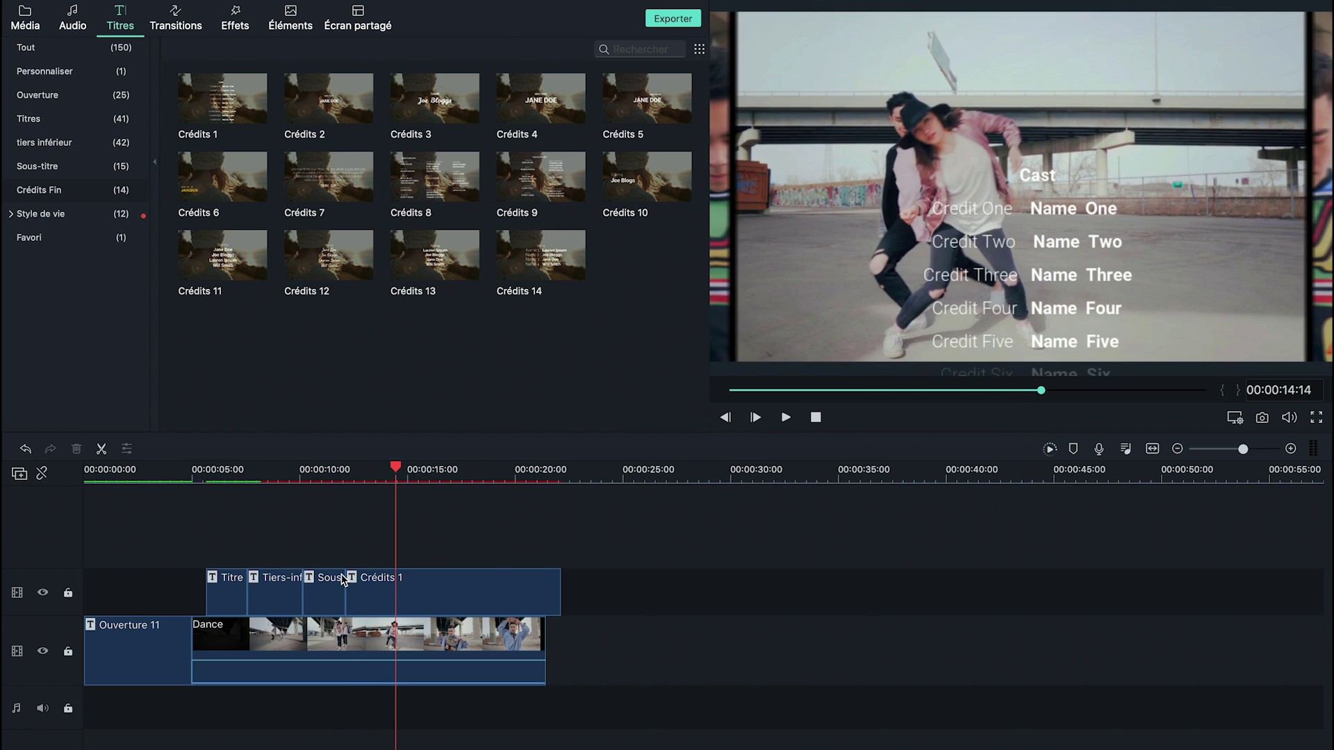
{"action": "key", "text": "space"}
Insert Crédits 6 into the Crédits 1 clip, preview it and trim its end to 00:00:17:02
{"action": "left_click_drag", "start_coordinate": [222, 176], "coordinate": [414, 599]}
{"action": "left_click", "coordinate": [401, 464]}
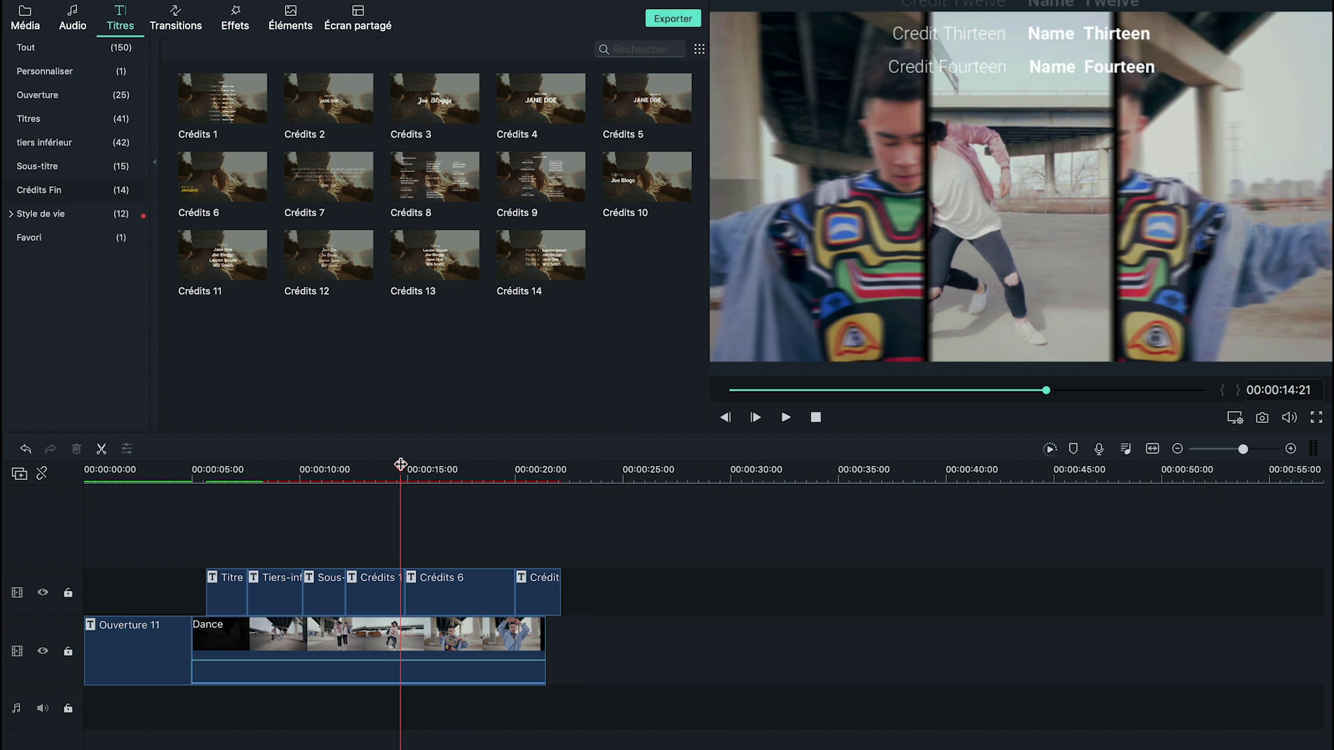
{"action": "key", "text": "space"}
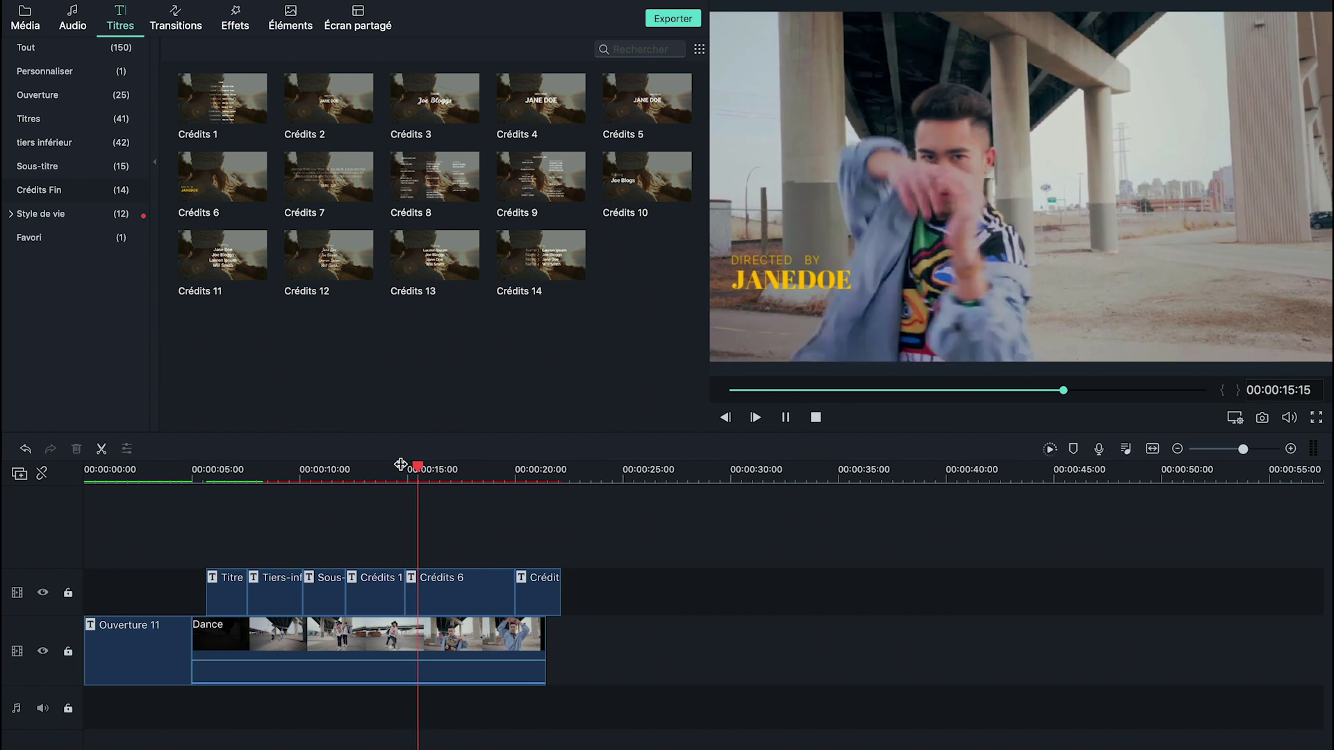
{"action": "key", "text": "space"}
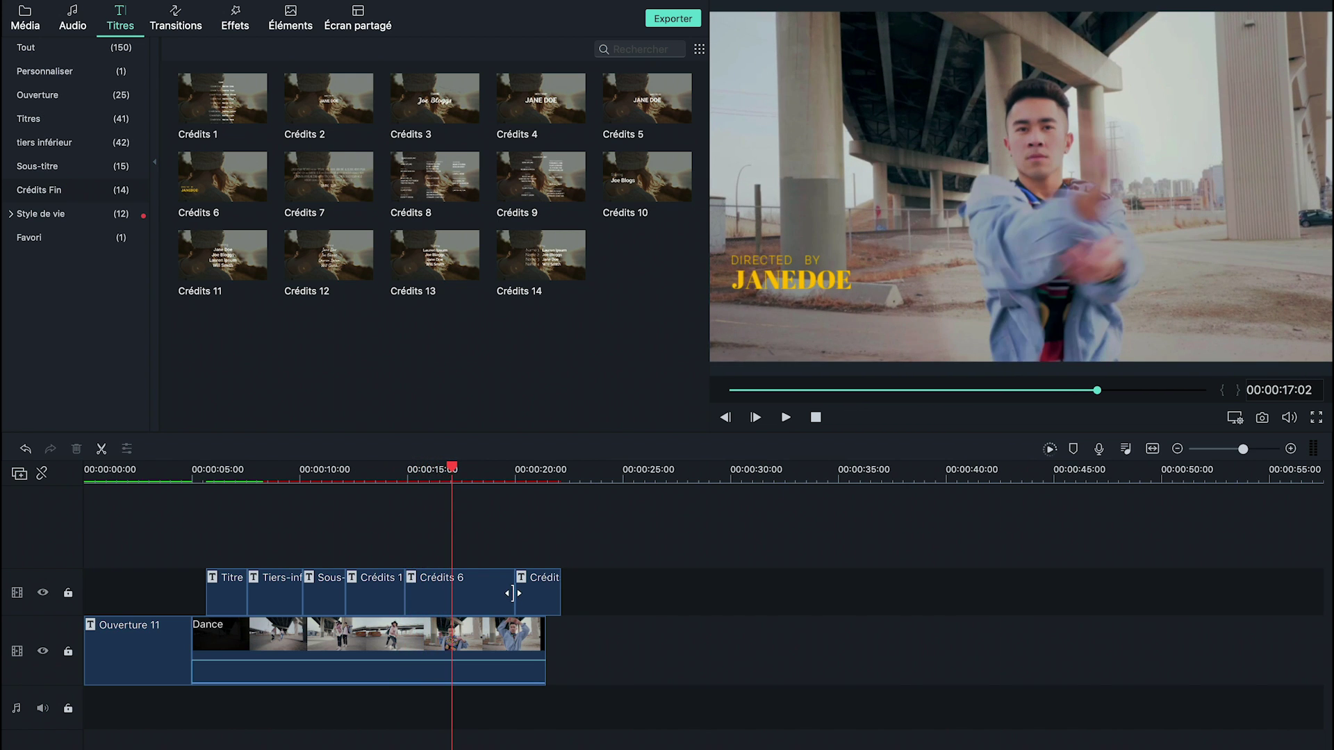
{"action": "left_click_drag", "start_coordinate": [512, 593], "coordinate": [449, 612]}
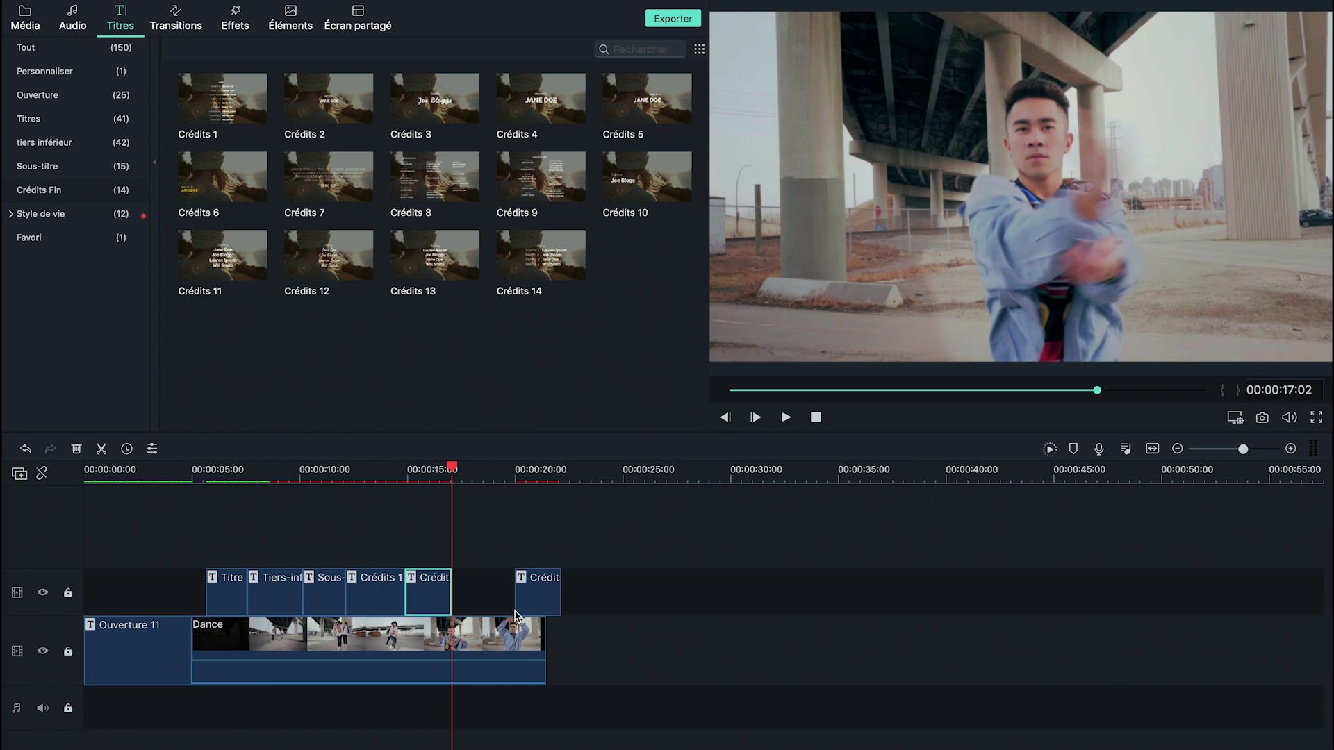
Open the Filmstocks site from the complete title library and browse its popular Filmora effect packs
{"action": "left_click", "coordinate": [59, 50]}
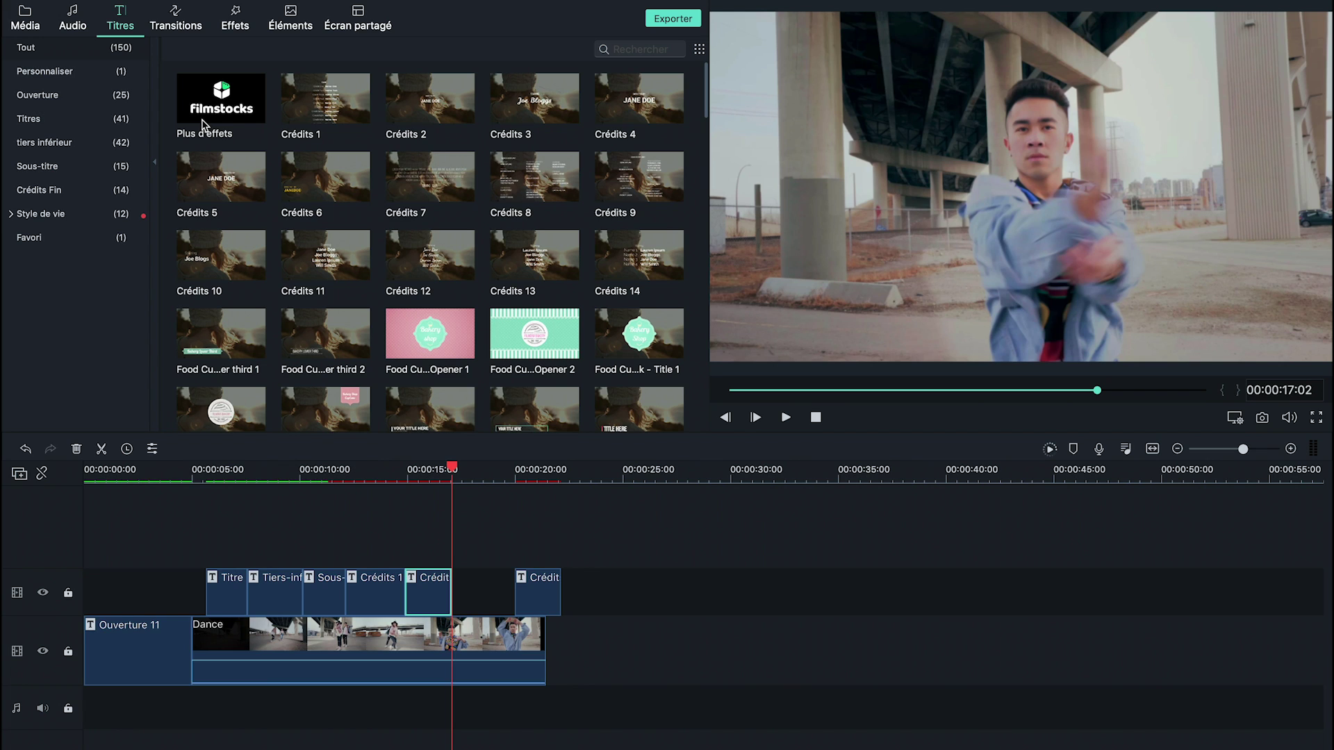
{"action": "left_click", "coordinate": [204, 125]}
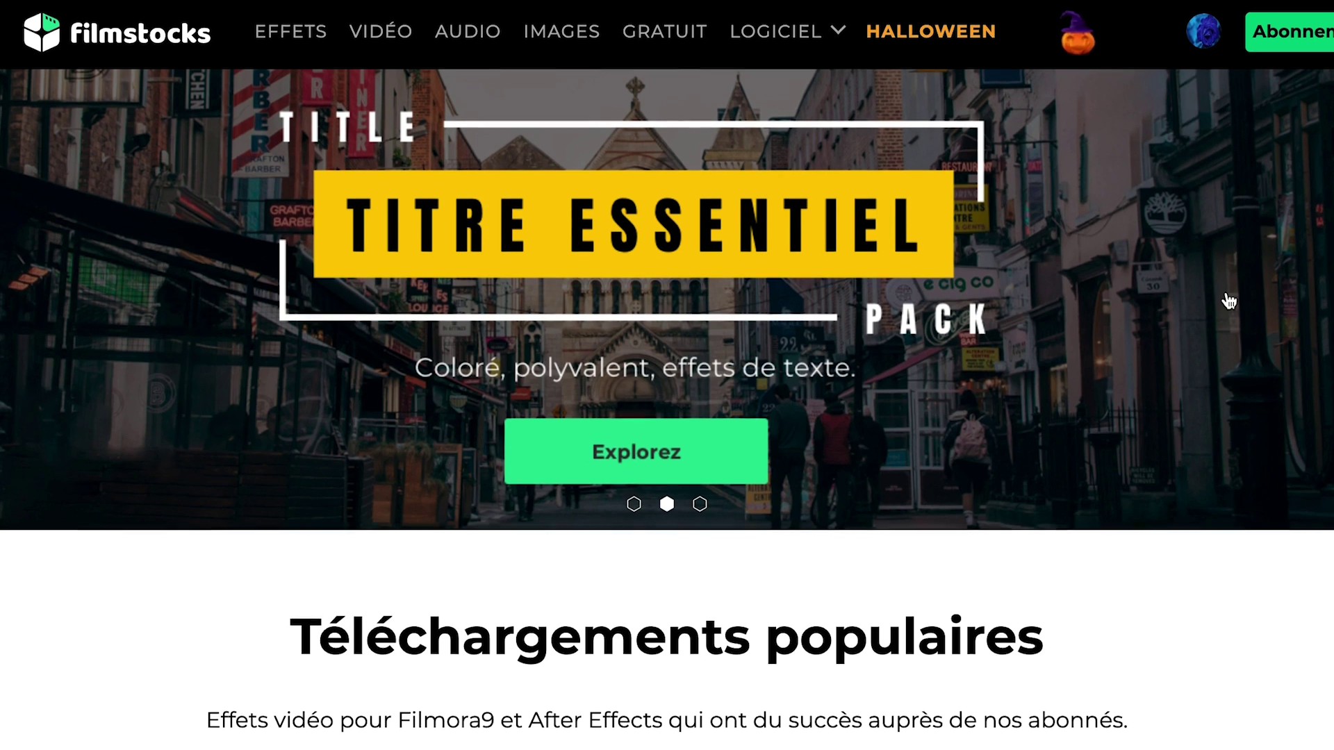
{"action": "scroll", "coordinate": [1227, 301], "scroll_direction": "down", "scroll_amount": 8}
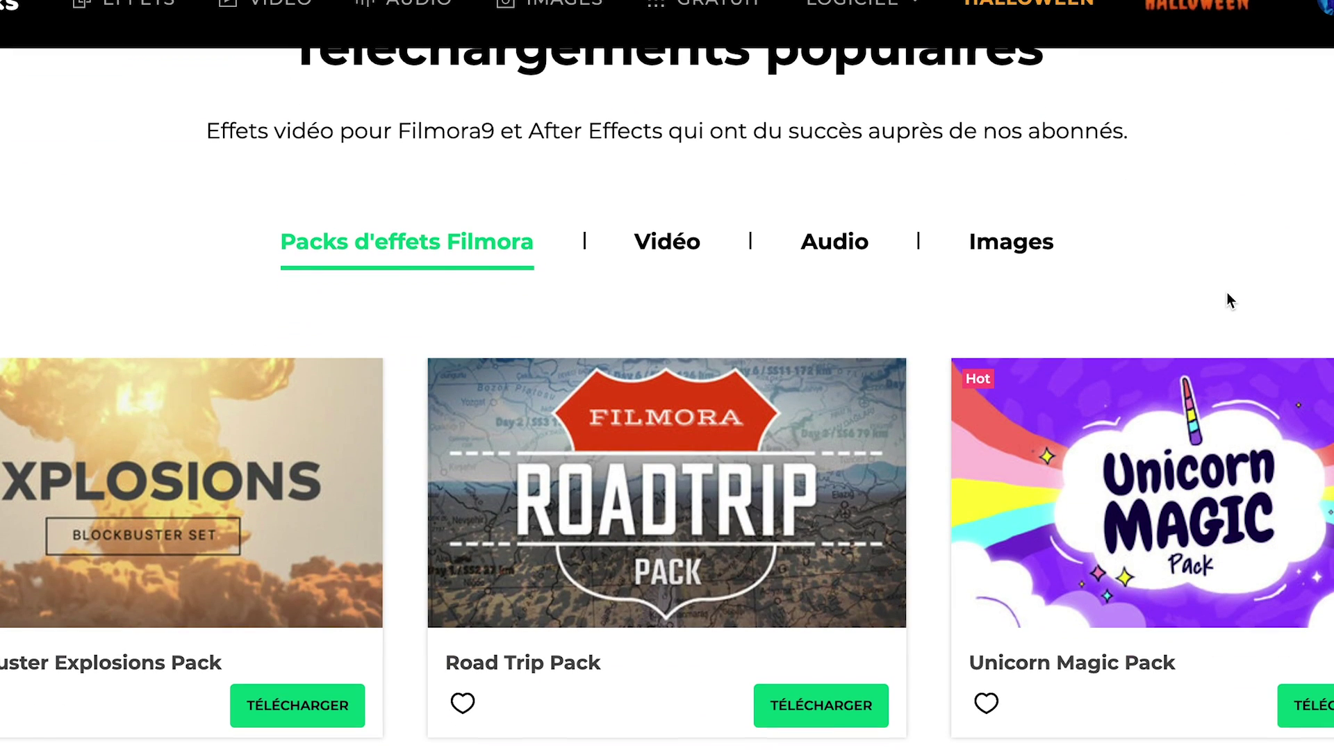
{"action": "scroll", "coordinate": [1227, 293], "scroll_direction": "down", "scroll_amount": 6}
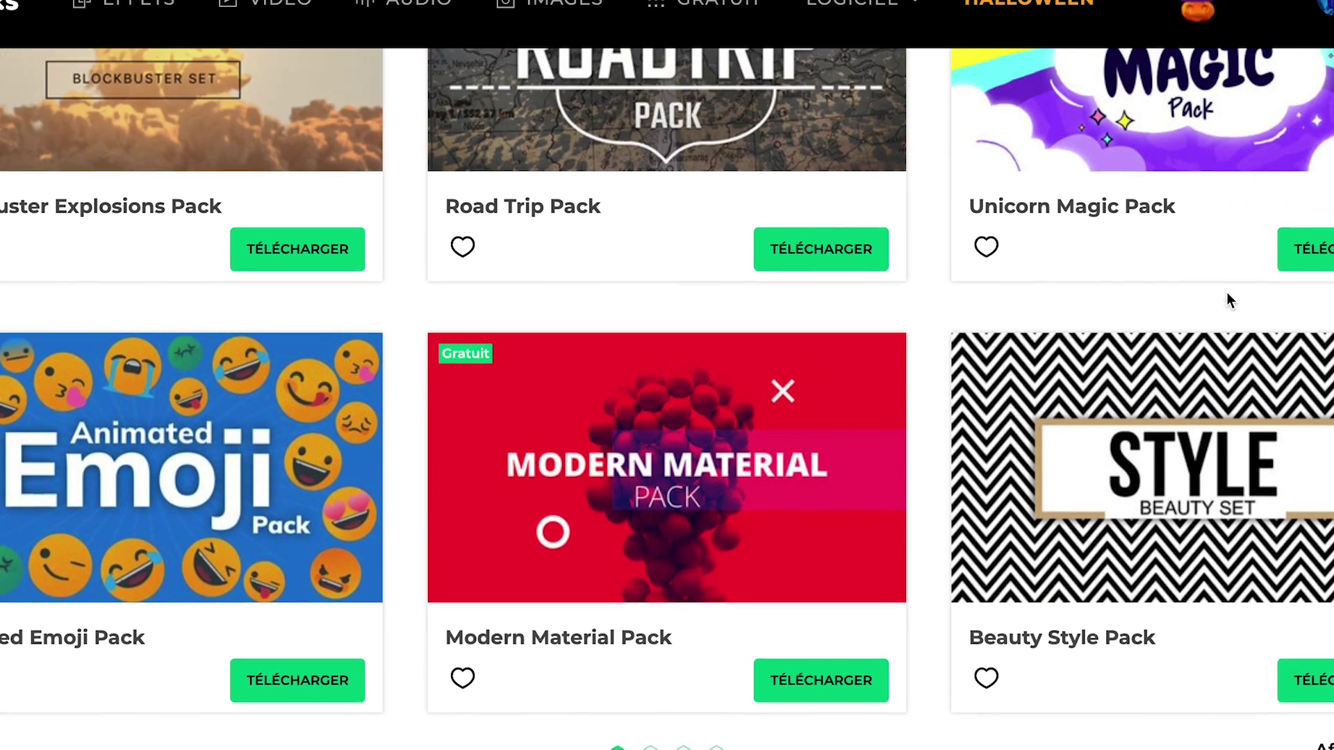
{"action": "scroll", "coordinate": [1227, 295], "scroll_direction": "up", "scroll_amount": 14}
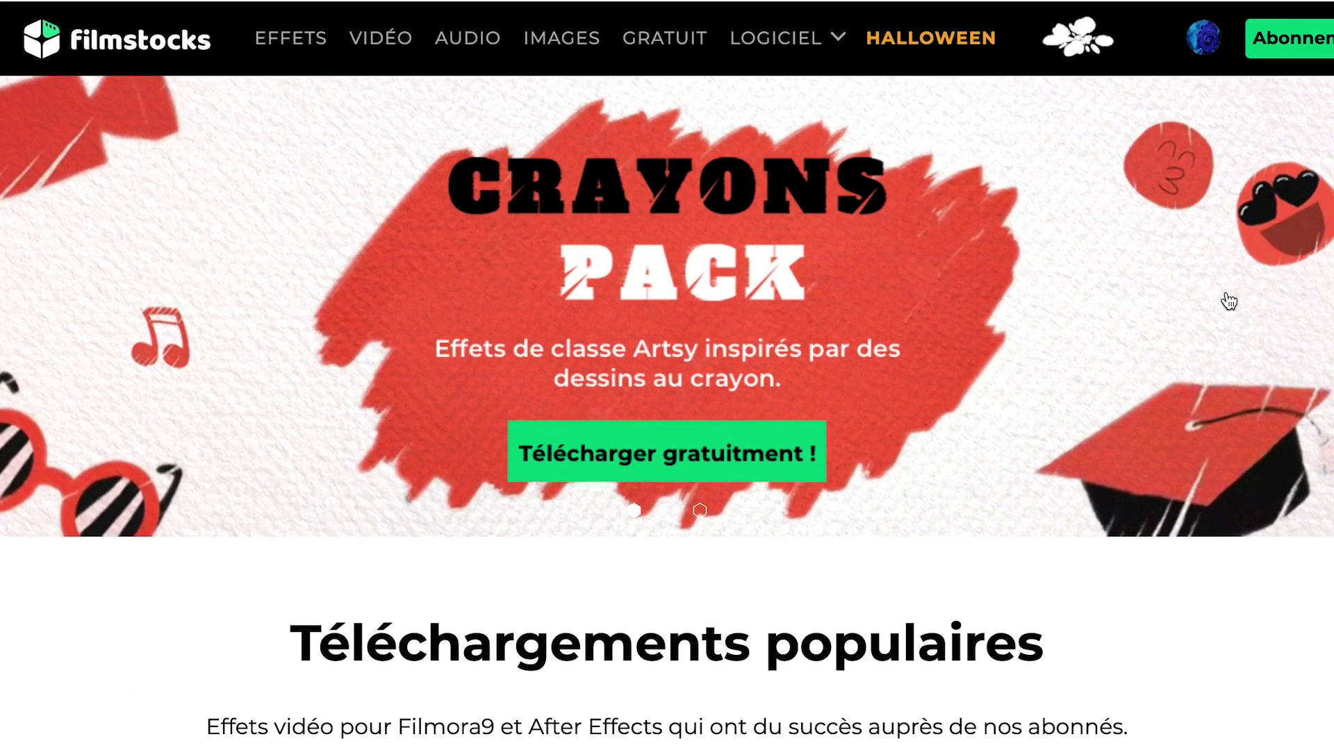